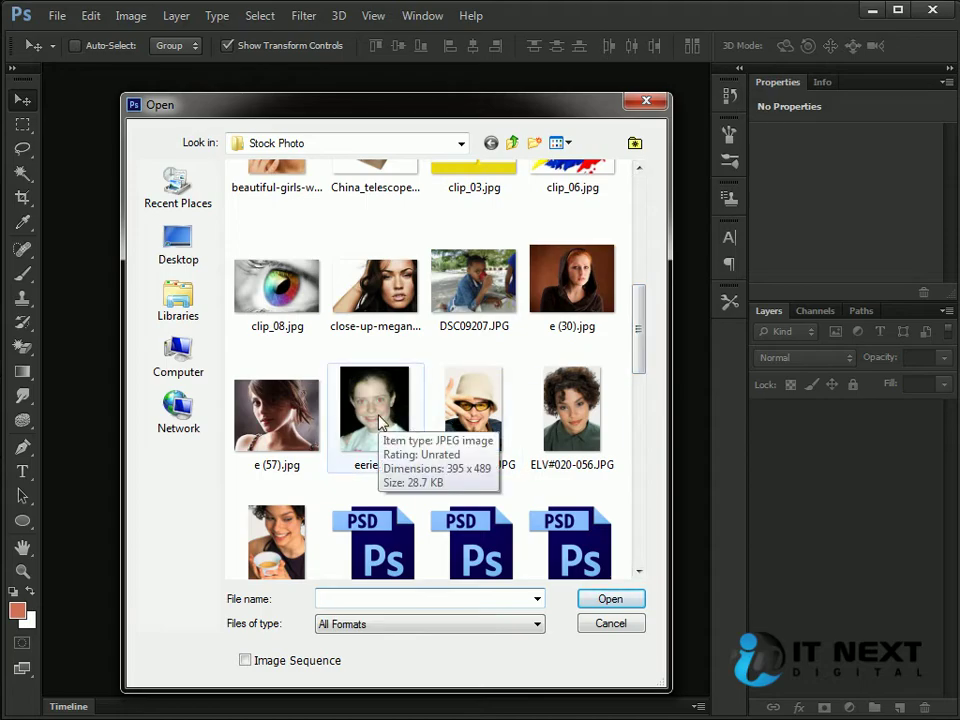
- Open the photo beautiful-face-wallpapers_11213_1280x1024.jpg from the Stock Photo folder
{"action": "left_click_drag", "start_coordinate": [641, 364], "coordinate": [656, 289]}
{"action": "double_click", "coordinate": [478, 347]}
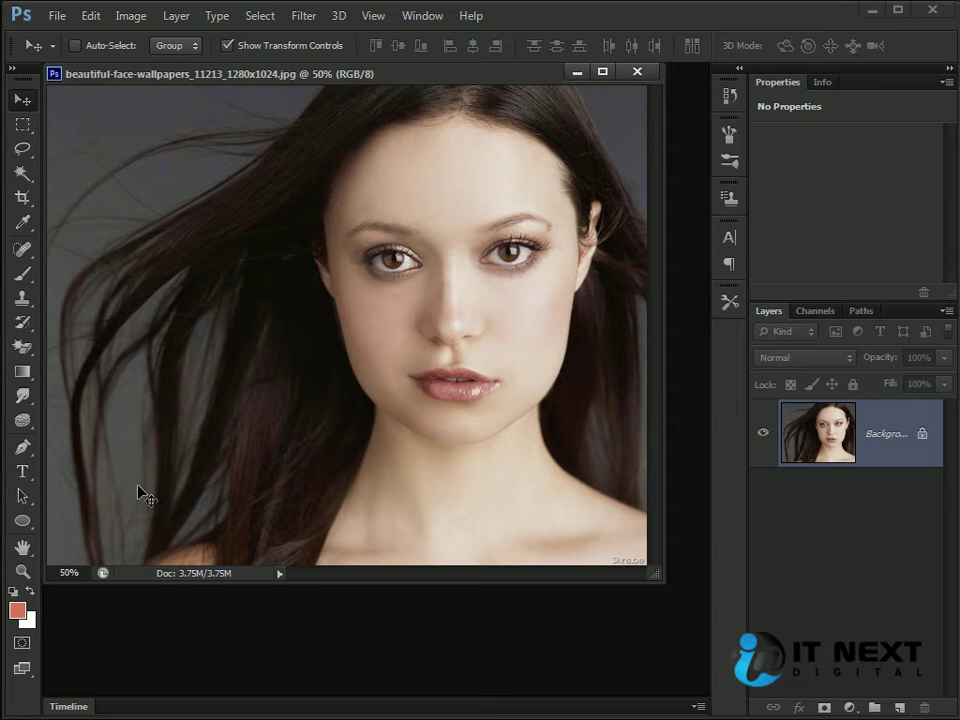
- Compare the Red, Green and Blue channels individually and duplicate the Blue channel
{"action": "left_click", "coordinate": [816, 311]}
{"action": "left_click", "coordinate": [797, 422]}
{"action": "left_click", "coordinate": [798, 395]}
{"action": "left_click", "coordinate": [797, 364]}
{"action": "left_click", "coordinate": [797, 391]}
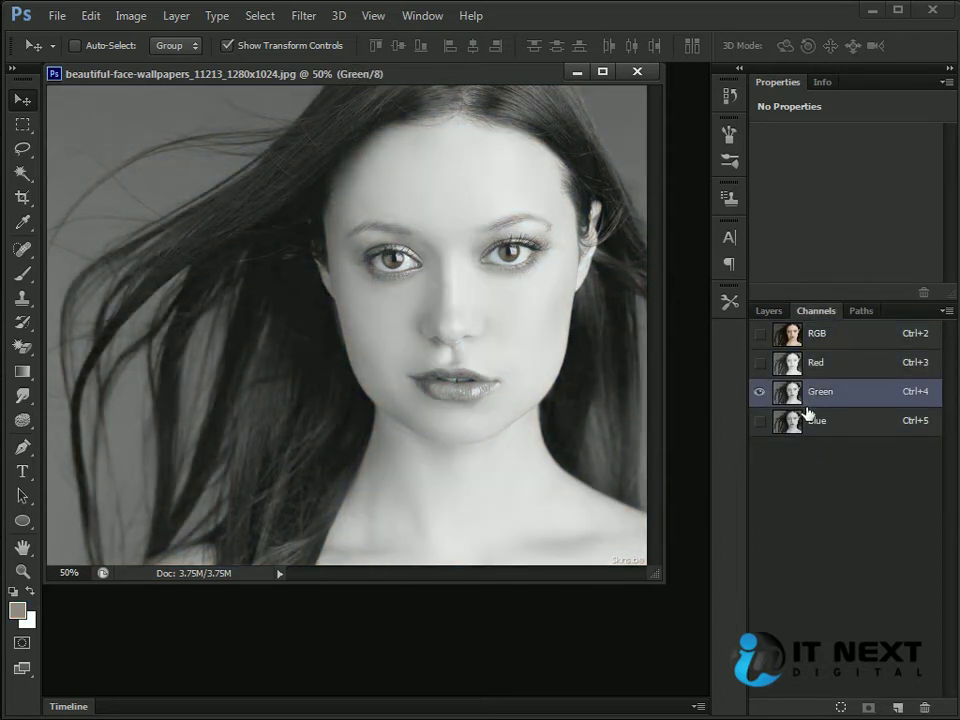
{"action": "left_click", "coordinate": [797, 420]}
{"action": "left_click", "coordinate": [802, 395]}
{"action": "left_click", "coordinate": [797, 364]}
{"action": "left_click", "coordinate": [797, 392]}
{"action": "left_click", "coordinate": [795, 422]}
{"action": "left_click_drag", "start_coordinate": [805, 422], "coordinate": [898, 707]}
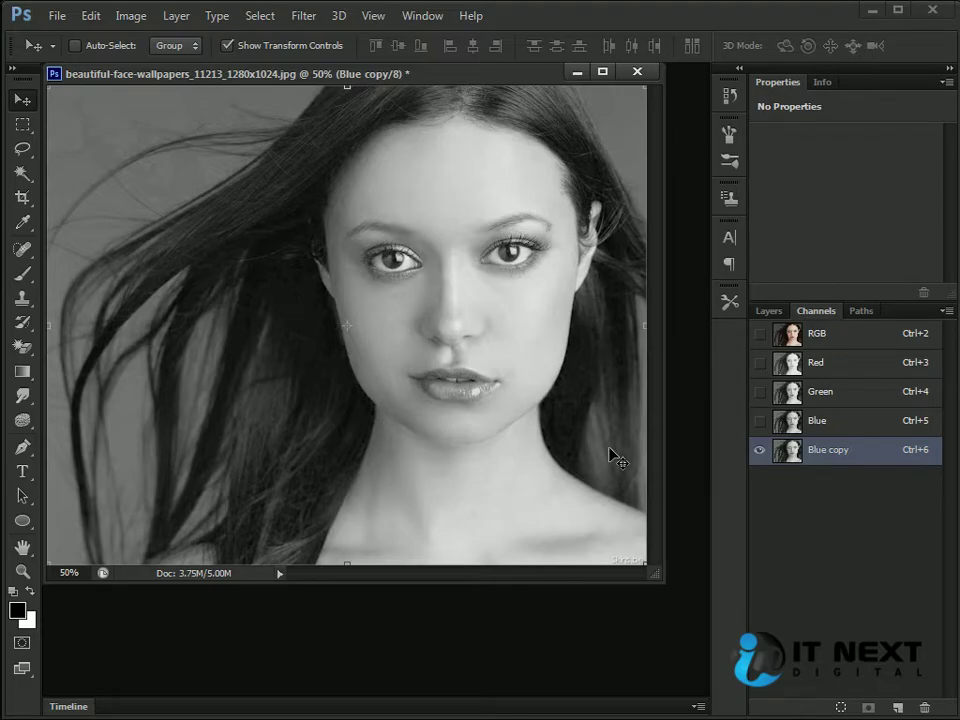
- Apply Levels to the Blue copy channel with a black input of 6 and a white input of 210
{"action": "key", "text": "ctrl+l"}
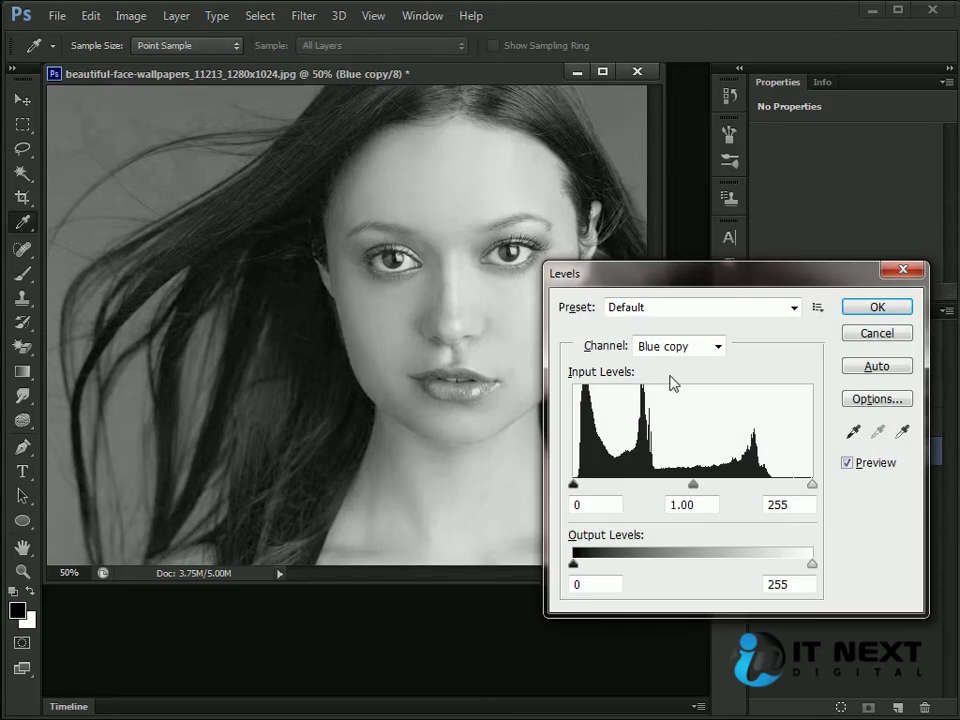
{"action": "left_click_drag", "start_coordinate": [812, 485], "coordinate": [771, 488]}
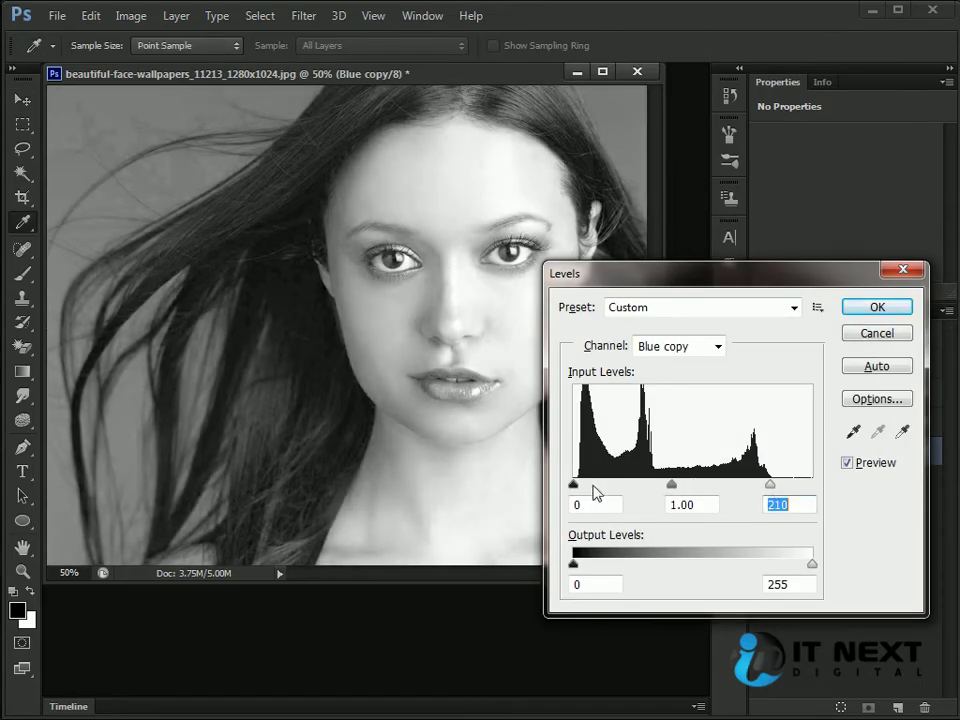
{"action": "left_click_drag", "start_coordinate": [574, 486], "coordinate": [579, 487]}
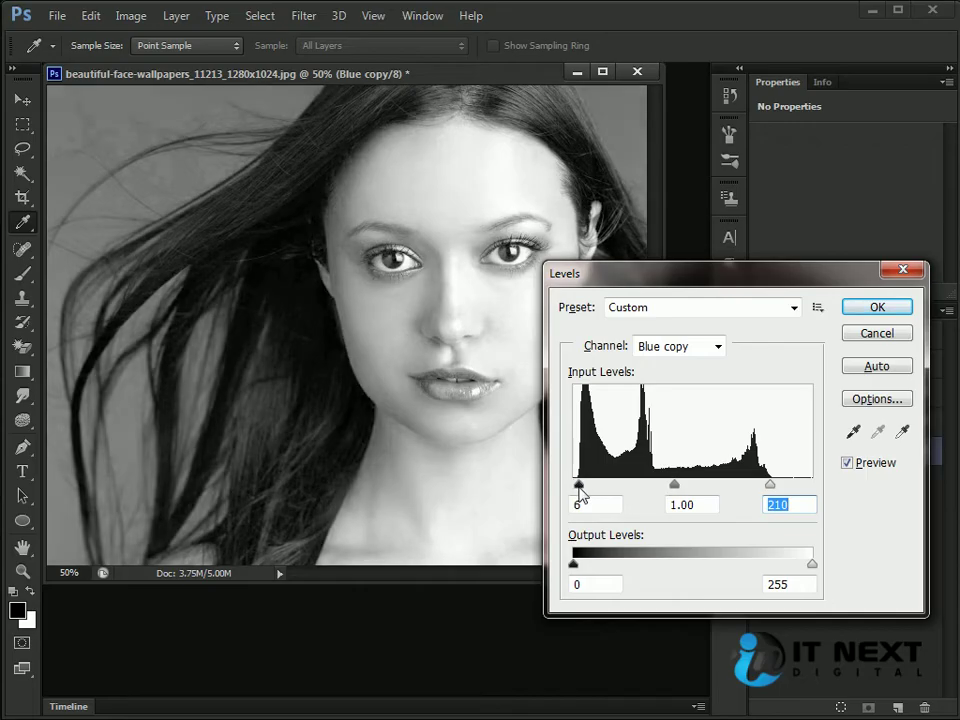
{"action": "left_click", "coordinate": [876, 308]}
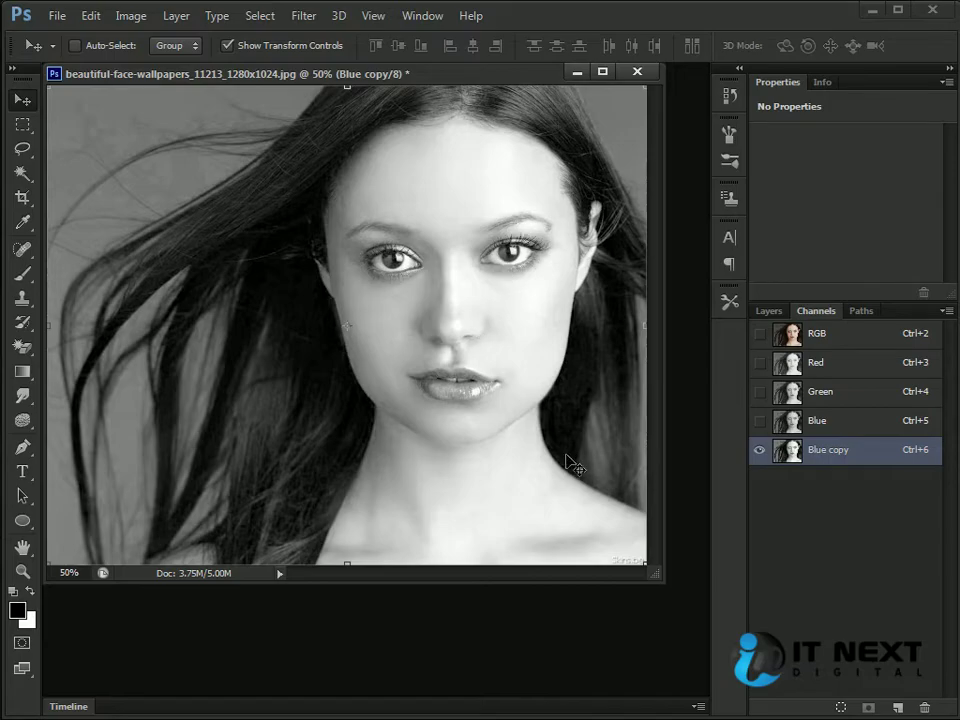
- Paint the woman's face, neck, shoulders and inner hair solid black in the Blue copy channel with the Brush at 100% opacity
{"action": "key", "text": "b"}
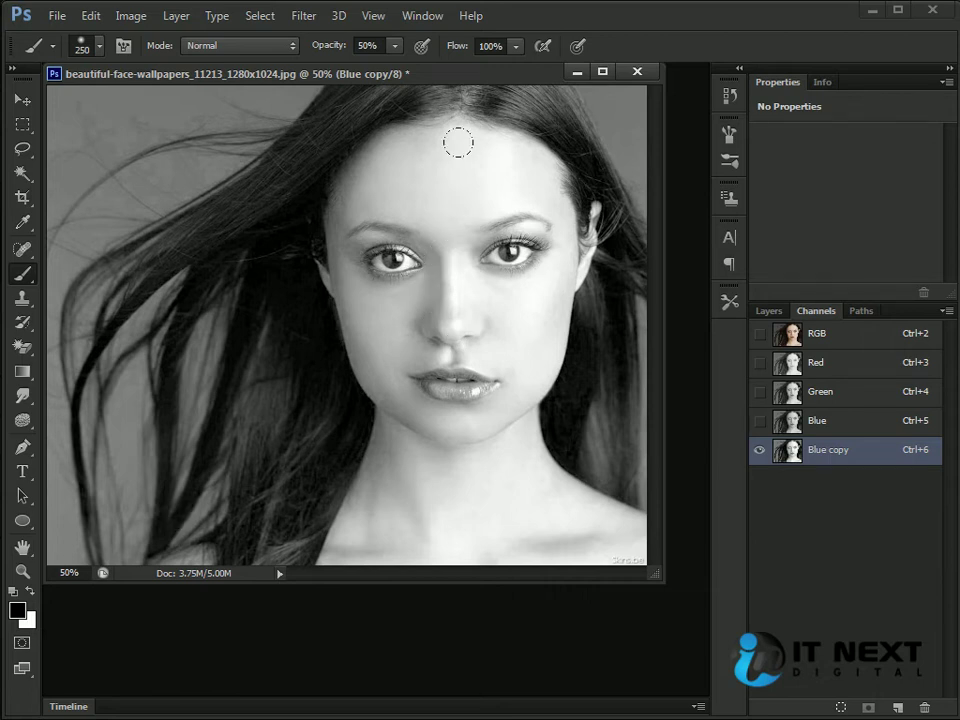
{"action": "mouse_move", "coordinate": [432, 121]}
{"action": "left_mouse_down"}
{"action": "mouse_move", "coordinate": [424, 348]}
{"action": "mouse_move", "coordinate": [398, 203]}
{"action": "left_mouse_up"}
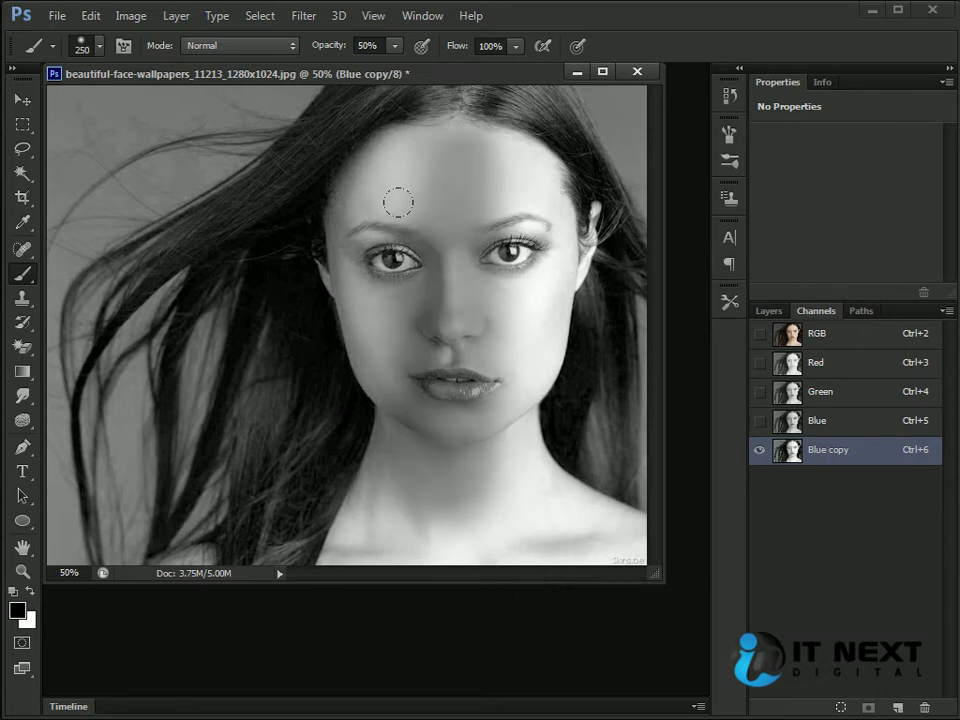
{"action": "left_click", "coordinate": [381, 45]}
{"action": "type", "text": "100"}
{"action": "key", "text": "Return"}
{"action": "mouse_move", "coordinate": [347, 375]}
{"action": "left_mouse_down"}
{"action": "mouse_move", "coordinate": [336, 285]}
{"action": "mouse_move", "coordinate": [306, 253]}
{"action": "mouse_move", "coordinate": [439, 85]}
{"action": "mouse_move", "coordinate": [510, 131]}
{"action": "mouse_move", "coordinate": [379, 302]}
{"action": "mouse_move", "coordinate": [474, 436]}
{"action": "mouse_move", "coordinate": [486, 294]}
{"action": "mouse_move", "coordinate": [461, 407]}
{"action": "mouse_move", "coordinate": [516, 309]}
{"action": "mouse_move", "coordinate": [458, 233]}
{"action": "mouse_move", "coordinate": [531, 186]}
{"action": "mouse_move", "coordinate": [531, 208]}
{"action": "mouse_move", "coordinate": [354, 514]}
{"action": "mouse_move", "coordinate": [469, 530]}
{"action": "mouse_move", "coordinate": [499, 493]}
{"action": "mouse_move", "coordinate": [538, 489]}
{"action": "mouse_move", "coordinate": [604, 534]}
{"action": "mouse_move", "coordinate": [181, 549]}
{"action": "mouse_move", "coordinate": [346, 483]}
{"action": "mouse_move", "coordinate": [264, 360]}
{"action": "mouse_move", "coordinate": [253, 469]}
{"action": "mouse_move", "coordinate": [403, 199]}
{"action": "left_mouse_up"}
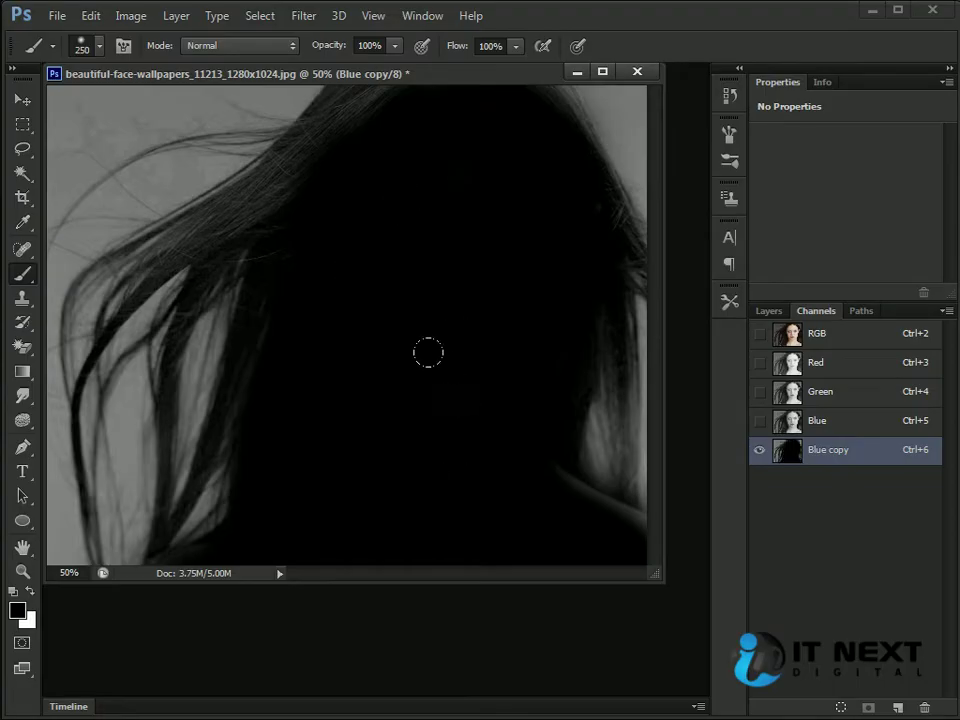
{"action": "mouse_move", "coordinate": [415, 97]}
{"action": "left_mouse_down"}
{"action": "mouse_move", "coordinate": [336, 98]}
{"action": "mouse_move", "coordinate": [306, 185]}
{"action": "mouse_move", "coordinate": [287, 324]}
{"action": "mouse_move", "coordinate": [309, 245]}
{"action": "mouse_move", "coordinate": [284, 360]}
{"action": "mouse_move", "coordinate": [296, 341]}
{"action": "mouse_move", "coordinate": [274, 171]}
{"action": "left_mouse_up"}
{"action": "key", "text": "bracketleft"}
{"action": "key", "text": "bracketleft"}
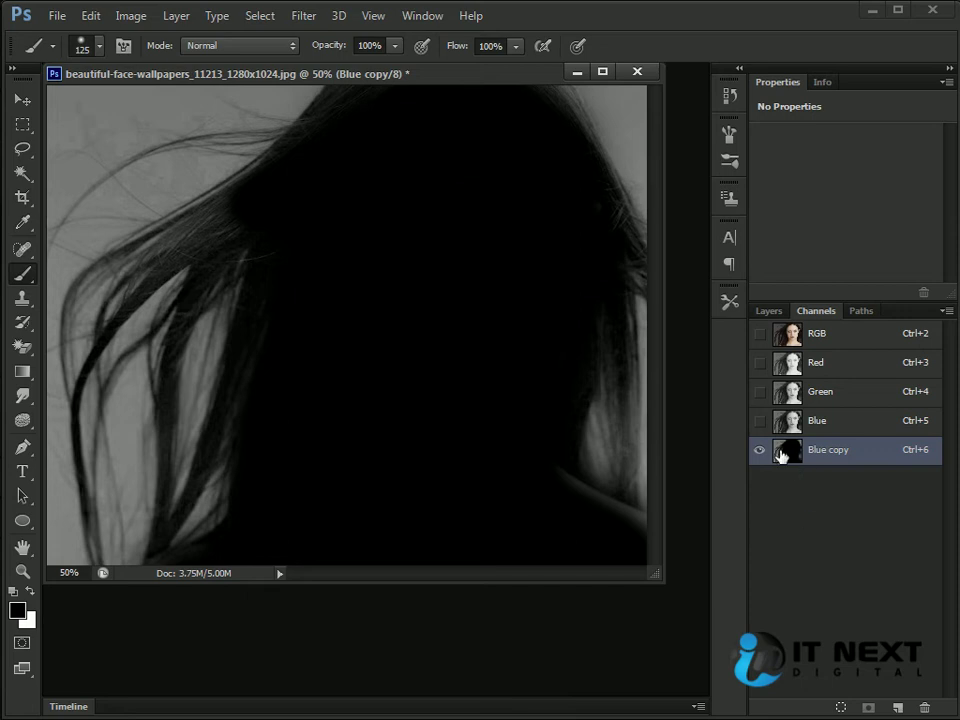
- Brighten the background of the Blue copy channel using Levels with a white input of 100
{"action": "key", "text": "ctrl+l"}
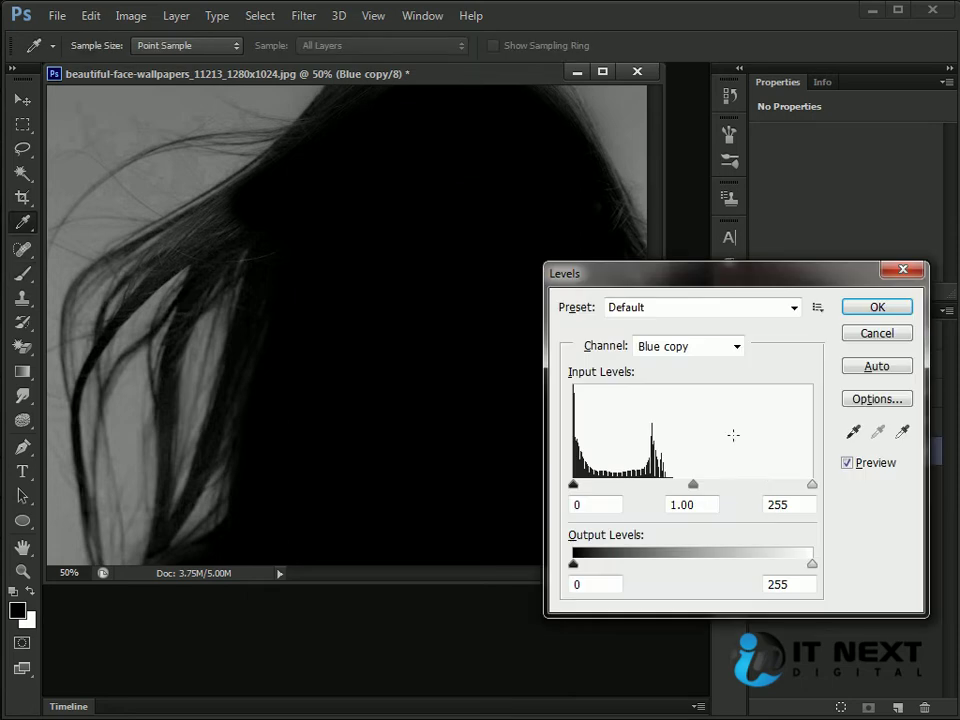
{"action": "left_click_drag", "start_coordinate": [810, 487], "coordinate": [669, 490]}
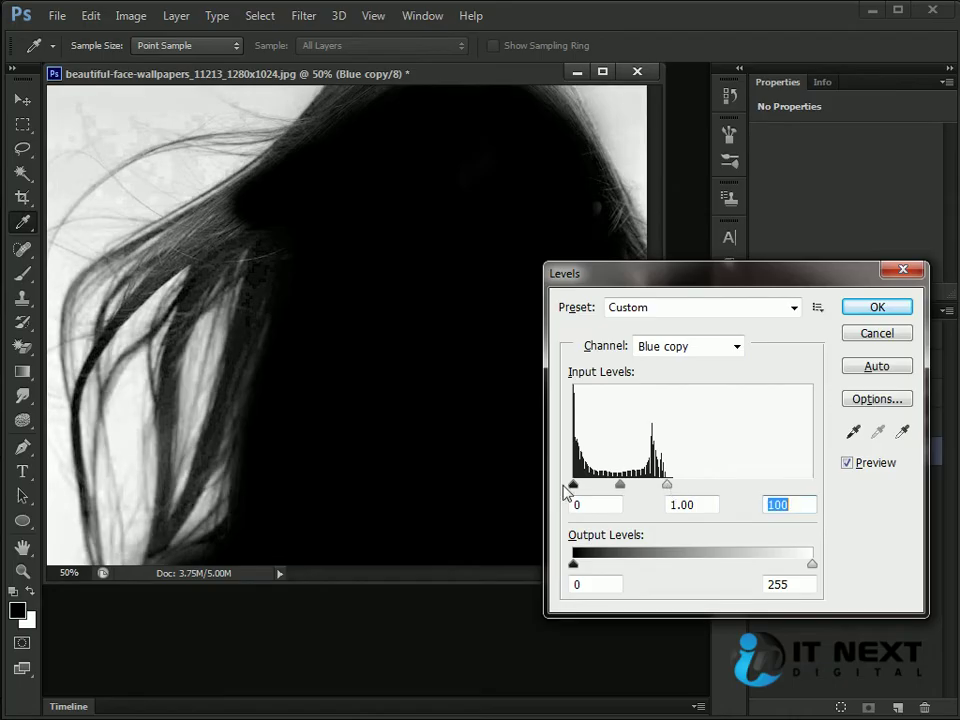
{"action": "left_click", "coordinate": [872, 309]}
{"action": "key", "text": "b"}
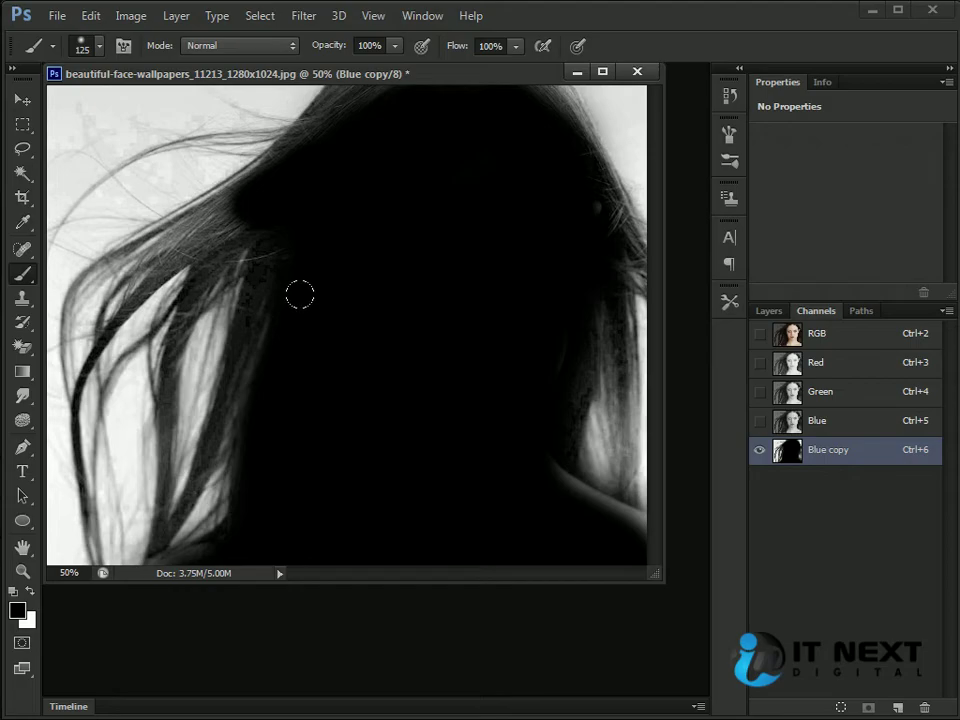
- Apply Levels again to the Blue copy channel with a white input of 199 and a raised black input
{"action": "key", "text": "ctrl+l"}
{"action": "left_click_drag", "start_coordinate": [812, 486], "coordinate": [761, 493]}
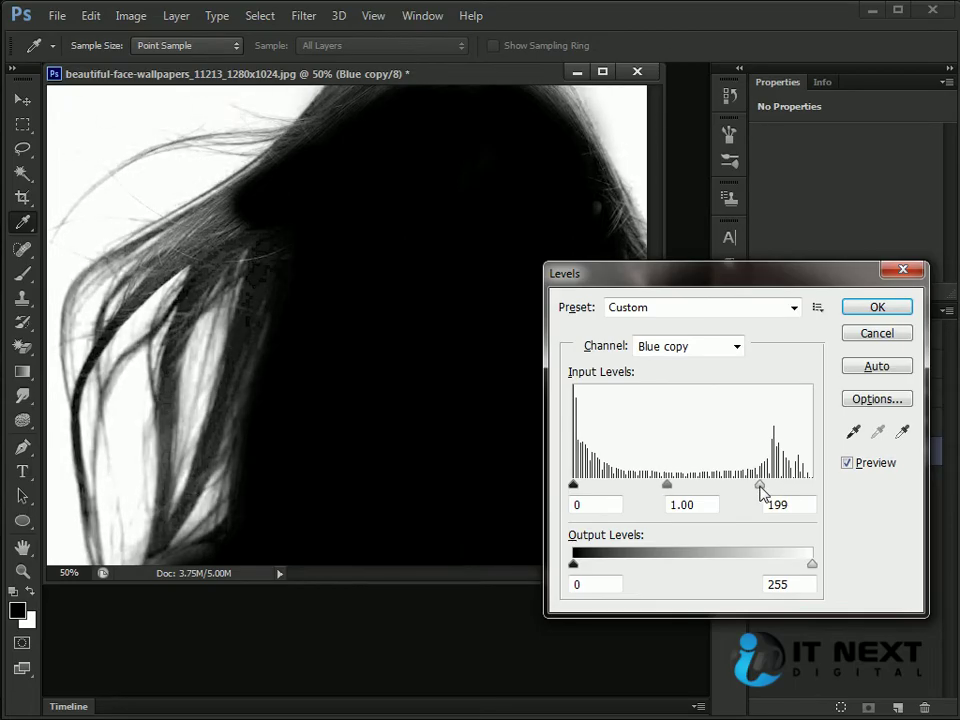
{"action": "left_click_drag", "start_coordinate": [573, 487], "coordinate": [607, 490]}
{"action": "key", "text": "Return"}
{"action": "key", "text": "b"}
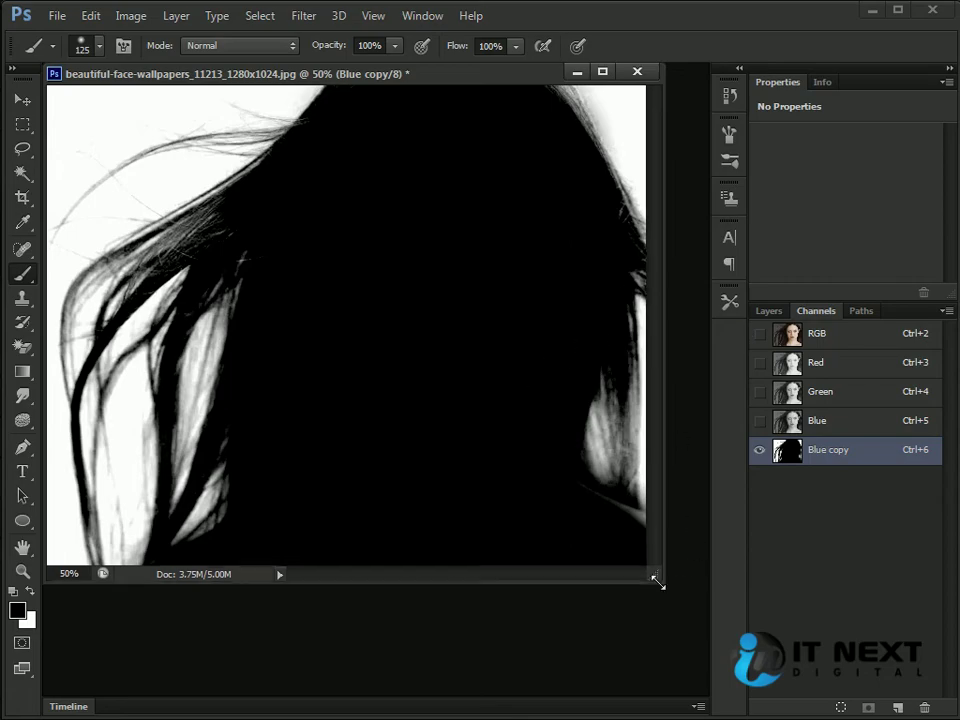
- Enlarge the document window, set the Brush mode to Overlay and paint black over the grey hair strands on both sides of the head
{"action": "left_click_drag", "start_coordinate": [660, 578], "coordinate": [695, 688]}
{"action": "left_click", "coordinate": [206, 46]}
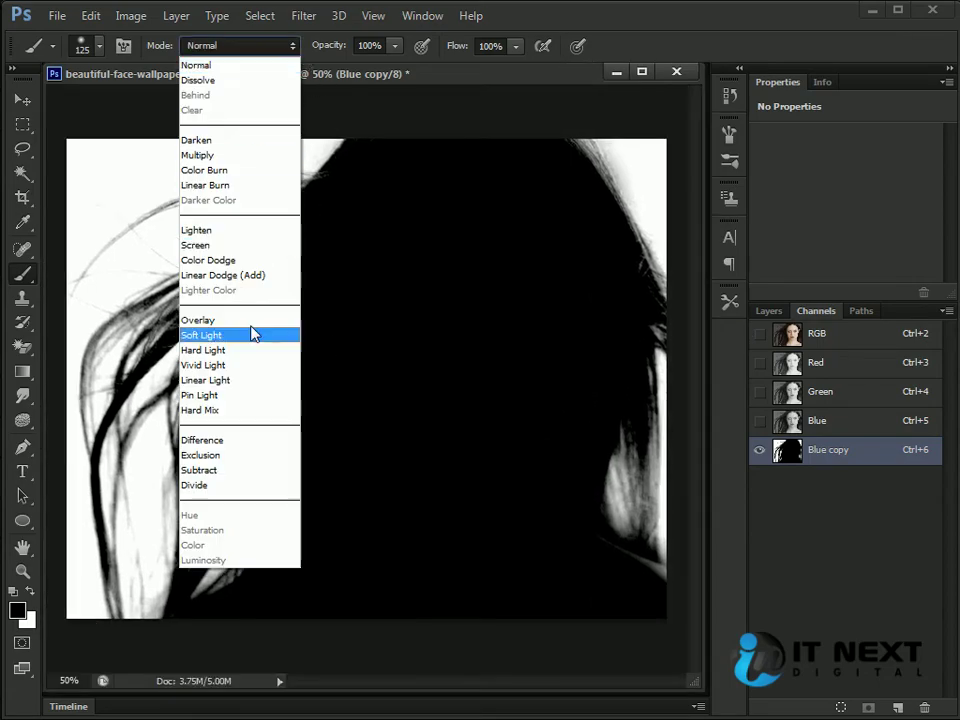
{"action": "key", "text": "Escape"}
{"action": "left_click", "coordinate": [242, 46]}
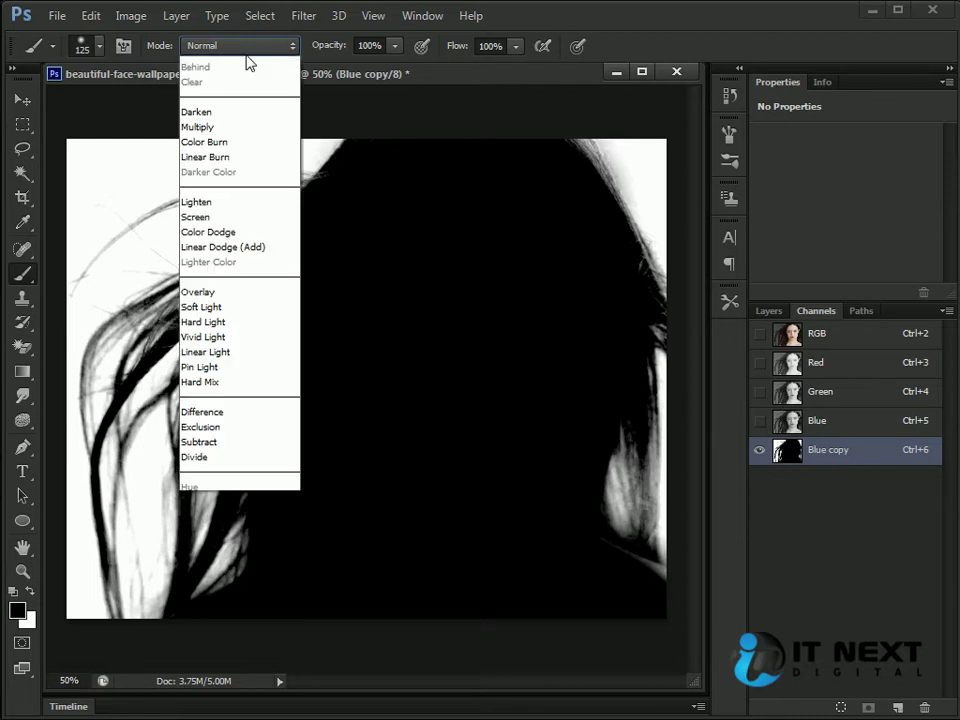
{"action": "left_click", "coordinate": [215, 332]}
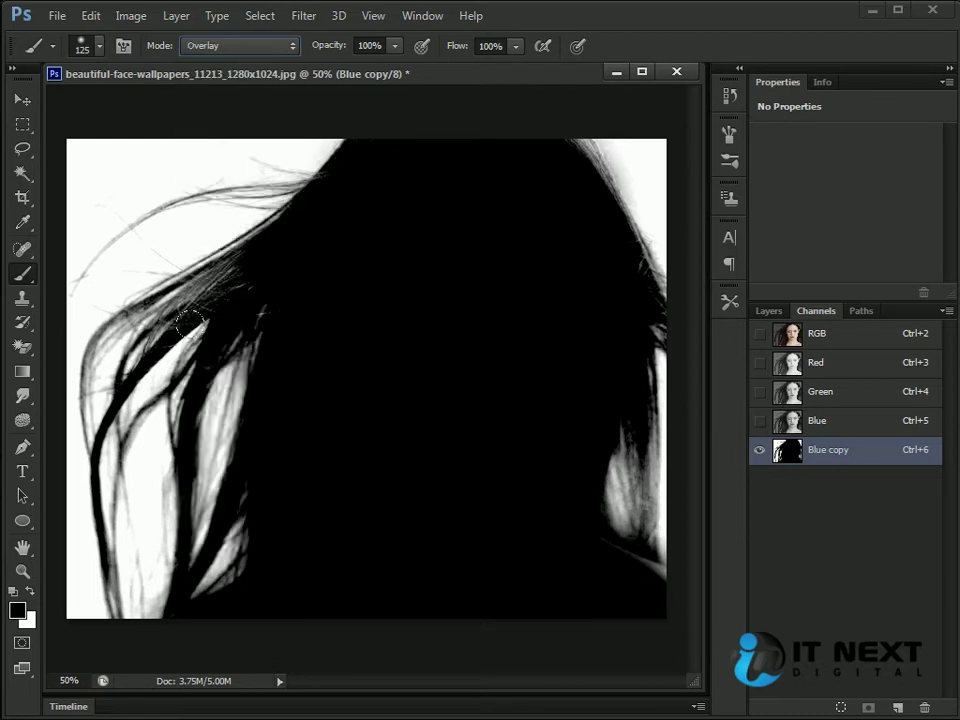
{"action": "mouse_move", "coordinate": [194, 305]}
{"action": "left_mouse_down"}
{"action": "mouse_move", "coordinate": [88, 332]}
{"action": "mouse_move", "coordinate": [77, 359]}
{"action": "mouse_move", "coordinate": [92, 334]}
{"action": "mouse_move", "coordinate": [64, 453]}
{"action": "mouse_move", "coordinate": [149, 322]}
{"action": "mouse_move", "coordinate": [66, 455]}
{"action": "mouse_move", "coordinate": [69, 470]}
{"action": "mouse_move", "coordinate": [110, 422]}
{"action": "mouse_move", "coordinate": [89, 557]}
{"action": "mouse_move", "coordinate": [110, 470]}
{"action": "left_mouse_up"}
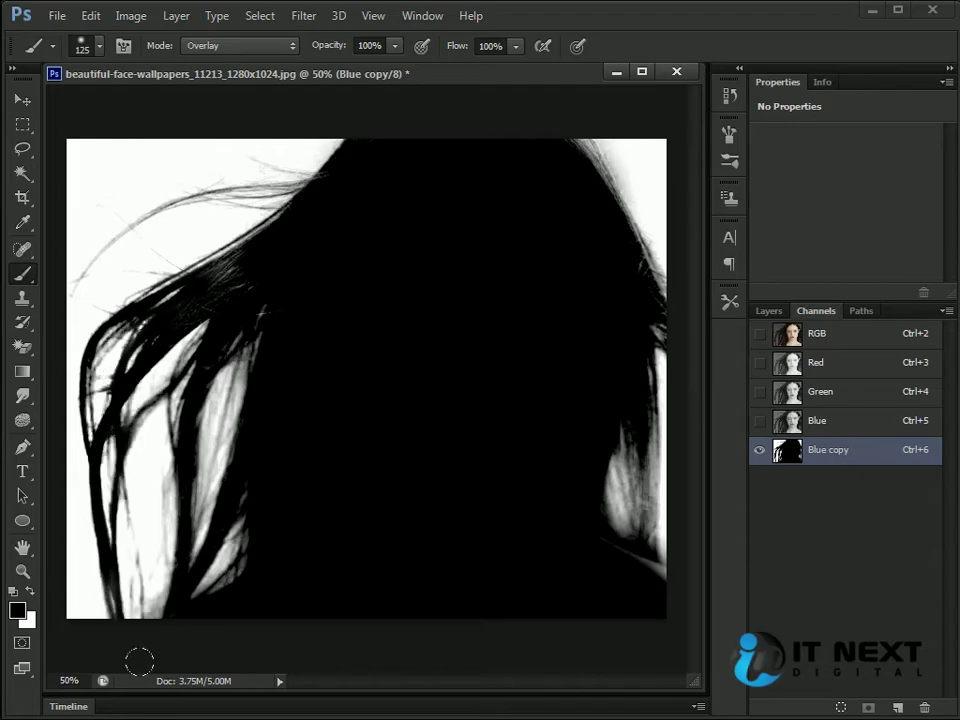
{"action": "left_click_drag", "start_coordinate": [258, 197], "coordinate": [180, 189]}
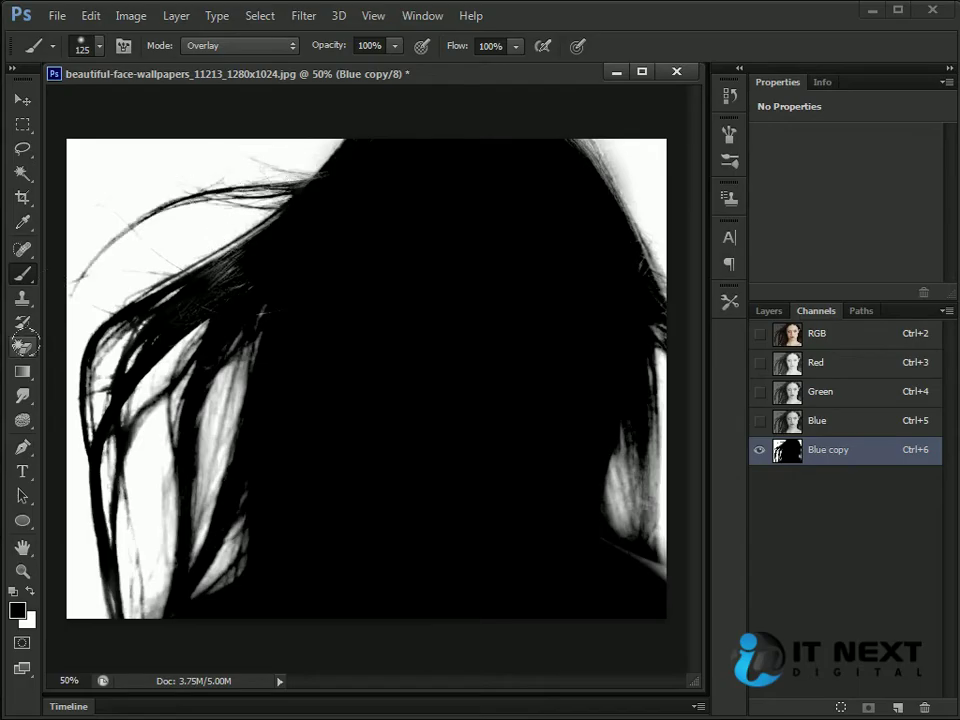
{"action": "left_click_drag", "start_coordinate": [624, 460], "coordinate": [638, 574]}
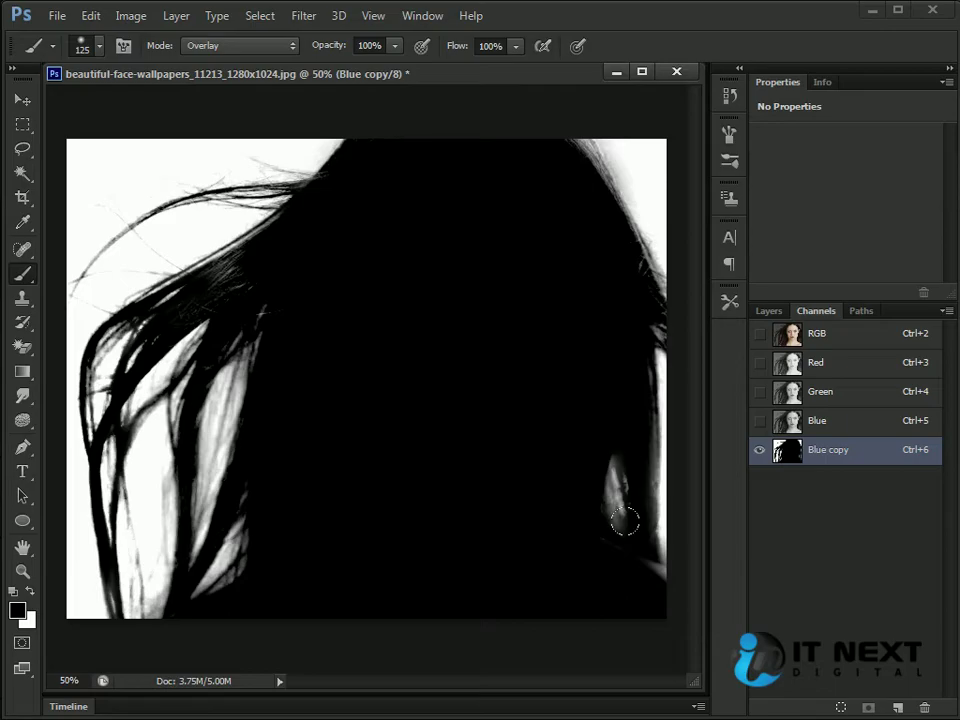
- Whiten the grey background around and between the hair strands with the Overlay brush in white
{"action": "key", "text": "x"}
{"action": "mouse_move", "coordinate": [259, 161]}
{"action": "left_mouse_down"}
{"action": "mouse_move", "coordinate": [77, 202]}
{"action": "mouse_move", "coordinate": [258, 153]}
{"action": "mouse_move", "coordinate": [252, 210]}
{"action": "mouse_move", "coordinate": [85, 300]}
{"action": "left_mouse_up"}
{"action": "mouse_move", "coordinate": [125, 395]}
{"action": "left_mouse_down"}
{"action": "mouse_move", "coordinate": [129, 596]}
{"action": "mouse_move", "coordinate": [120, 270]}
{"action": "mouse_move", "coordinate": [165, 285]}
{"action": "mouse_move", "coordinate": [190, 497]}
{"action": "mouse_move", "coordinate": [175, 624]}
{"action": "left_mouse_up"}
{"action": "mouse_move", "coordinate": [606, 465]}
{"action": "left_mouse_down"}
{"action": "mouse_move", "coordinate": [614, 510]}
{"action": "mouse_move", "coordinate": [649, 501]}
{"action": "left_mouse_up"}
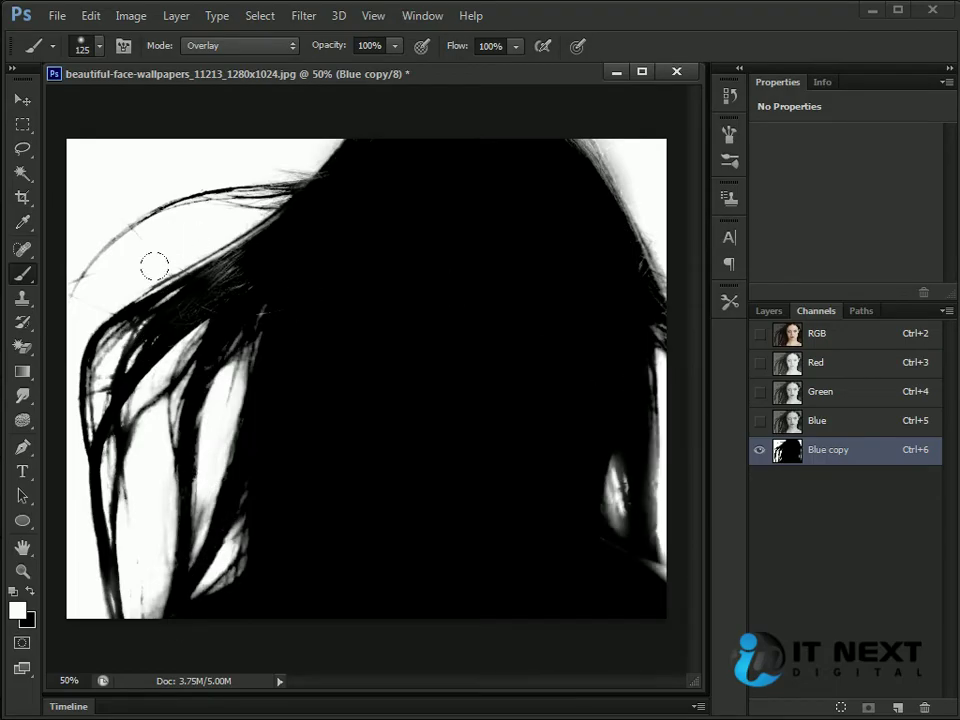
- Deepen the remaining faint hair strands and hair edges on both sides with the Overlay brush in black
{"action": "key", "text": "x"}
{"action": "mouse_move", "coordinate": [170, 270]}
{"action": "left_mouse_down"}
{"action": "mouse_move", "coordinate": [281, 163]}
{"action": "mouse_move", "coordinate": [58, 240]}
{"action": "mouse_move", "coordinate": [73, 326]}
{"action": "mouse_move", "coordinate": [79, 521]}
{"action": "mouse_move", "coordinate": [86, 440]}
{"action": "mouse_move", "coordinate": [110, 380]}
{"action": "mouse_move", "coordinate": [186, 602]}
{"action": "mouse_move", "coordinate": [266, 393]}
{"action": "mouse_move", "coordinate": [200, 352]}
{"action": "mouse_move", "coordinate": [87, 342]}
{"action": "mouse_move", "coordinate": [72, 411]}
{"action": "left_mouse_up"}
{"action": "mouse_move", "coordinate": [602, 572]}
{"action": "left_mouse_down"}
{"action": "mouse_move", "coordinate": [632, 272]}
{"action": "mouse_move", "coordinate": [561, 137]}
{"action": "mouse_move", "coordinate": [594, 163]}
{"action": "mouse_move", "coordinate": [585, 167]}
{"action": "mouse_move", "coordinate": [636, 287]}
{"action": "left_mouse_up"}
{"action": "key", "text": "x"}
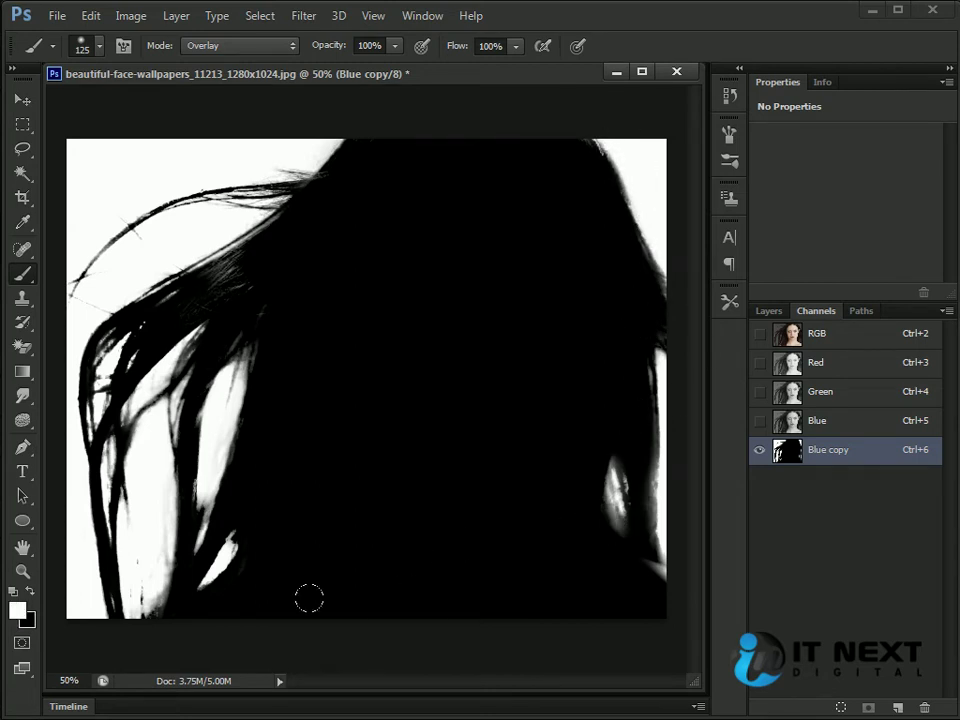
{"action": "key", "text": "x"}
{"action": "left_click_drag", "start_coordinate": [146, 560], "coordinate": [147, 641]}
{"action": "mouse_move", "coordinate": [119, 463]}
{"action": "left_mouse_down"}
{"action": "mouse_move", "coordinate": [236, 466]}
{"action": "mouse_move", "coordinate": [212, 528]}
{"action": "mouse_move", "coordinate": [227, 545]}
{"action": "mouse_move", "coordinate": [197, 472]}
{"action": "mouse_move", "coordinate": [183, 288]}
{"action": "left_mouse_up"}
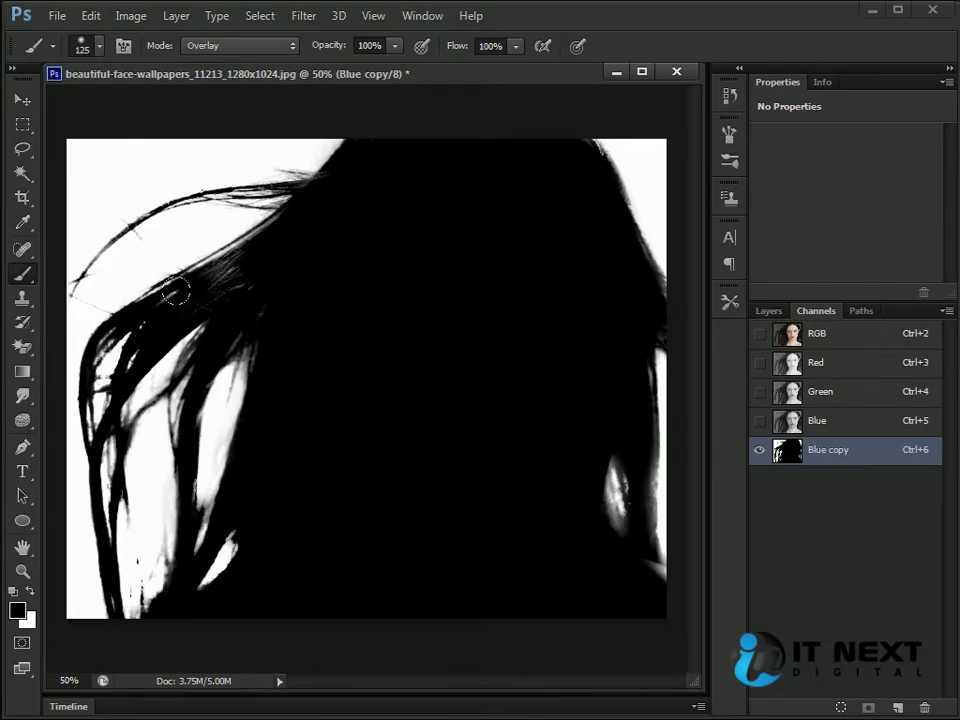
{"action": "mouse_move", "coordinate": [128, 341]}
{"action": "left_mouse_down"}
{"action": "mouse_move", "coordinate": [100, 305]}
{"action": "mouse_move", "coordinate": [95, 382]}
{"action": "left_mouse_up"}
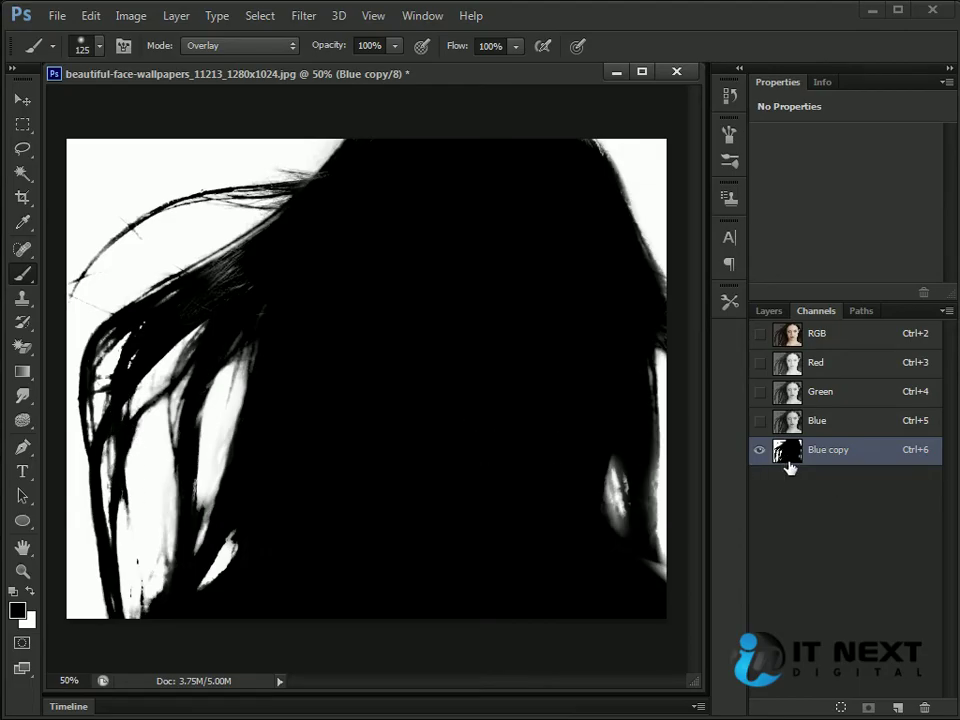
- Load the Blue copy channel as a selection, invert it to select the woman, and return to the RGB composite
{"action": "left_click", "coordinate": [789, 458], "text": "ctrl"}
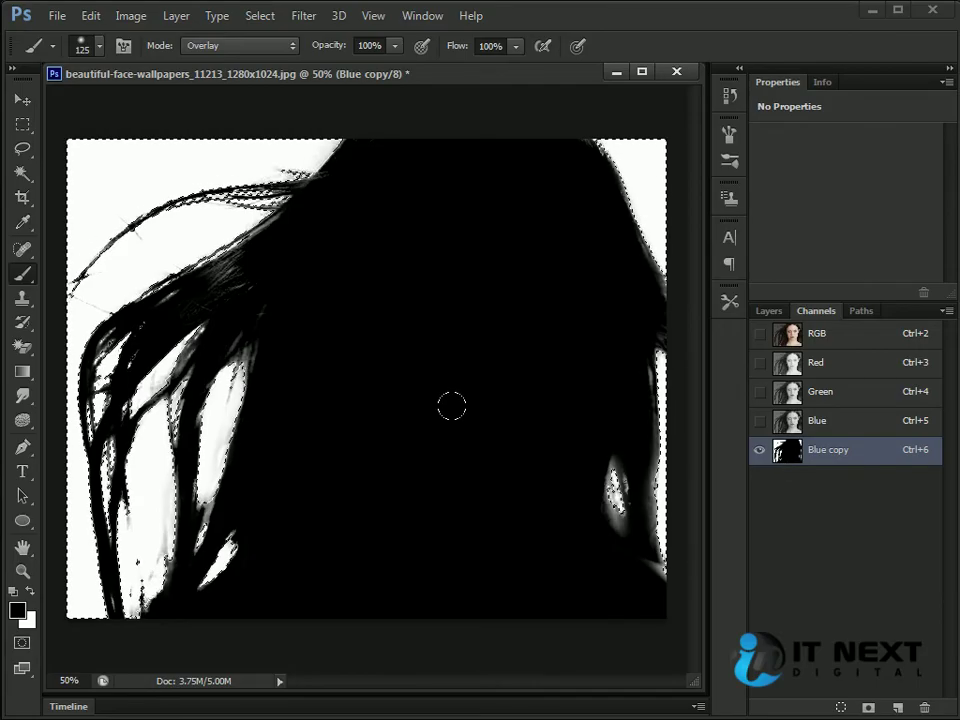
{"action": "key", "text": "ctrl+shift+i"}
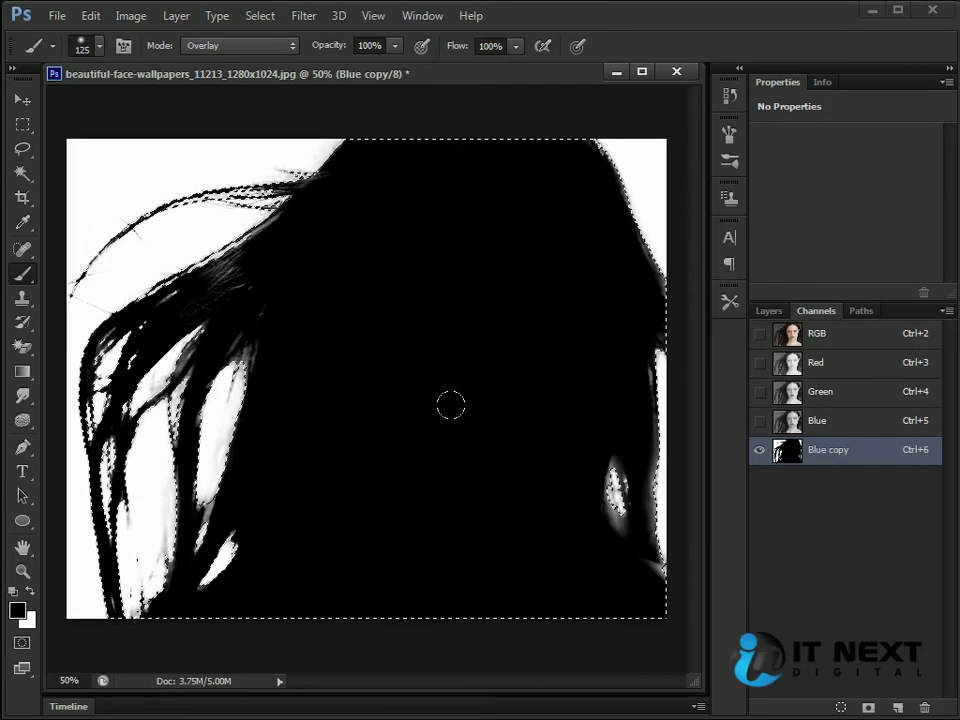
{"action": "key", "text": "ctrl+2"}
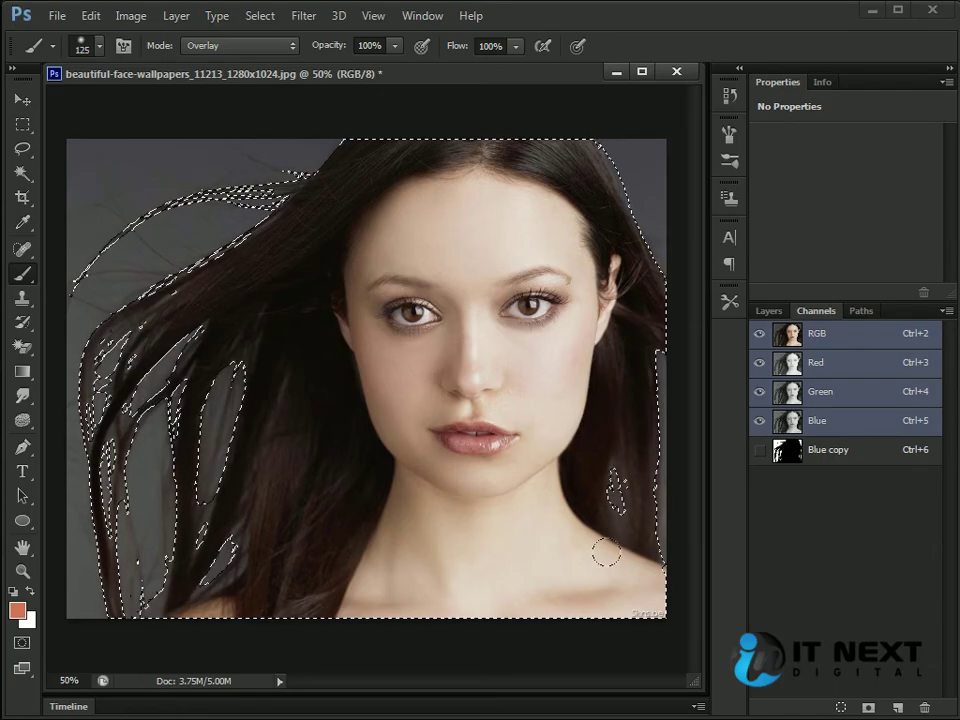
- Refine the selection's edge on a black preview with Radius 4.2 px, Smooth 10 and Contrast 11%
{"action": "key", "text": "ctrl+alt+r"}
{"action": "left_click_drag", "start_coordinate": [600, 153], "coordinate": [790, 186]}
{"action": "left_click", "coordinate": [766, 254]}
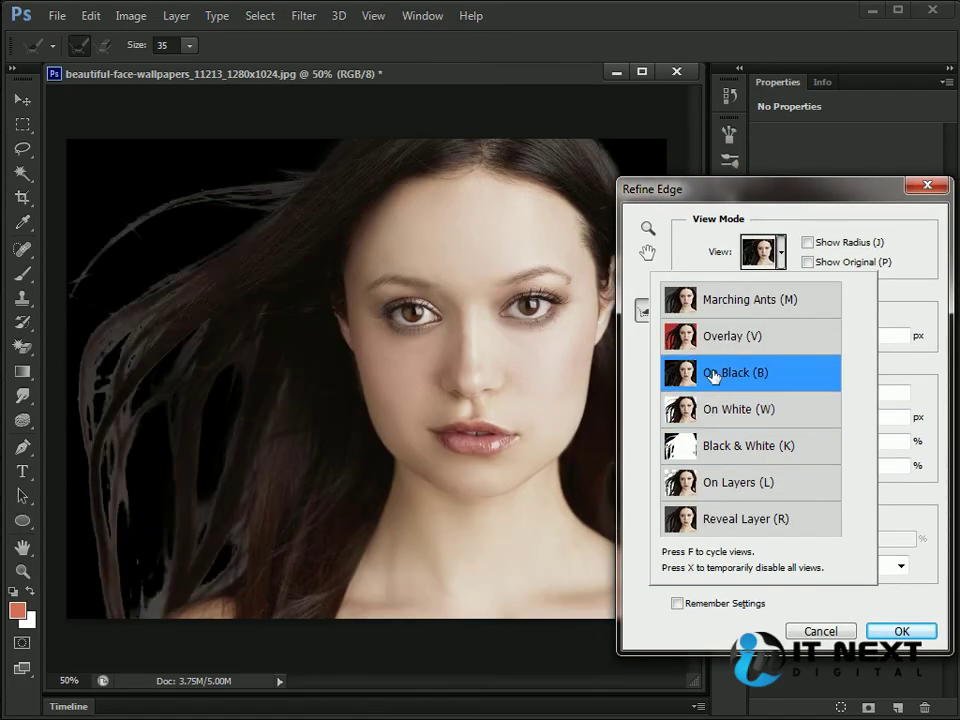
{"action": "left_click", "coordinate": [815, 373]}
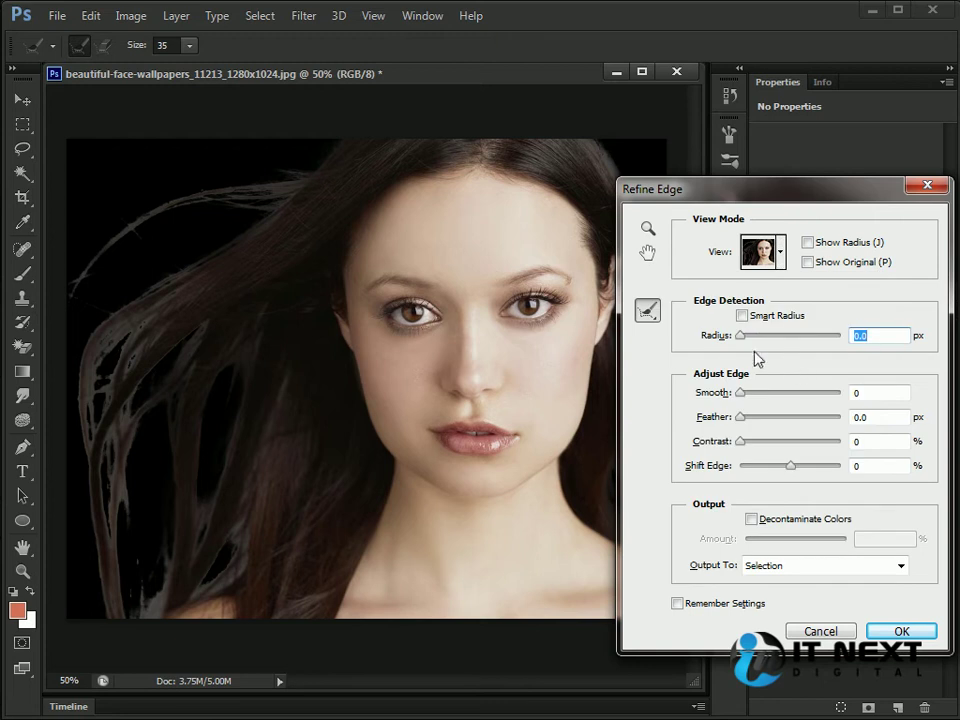
{"action": "left_click_drag", "start_coordinate": [742, 342], "coordinate": [772, 343]}
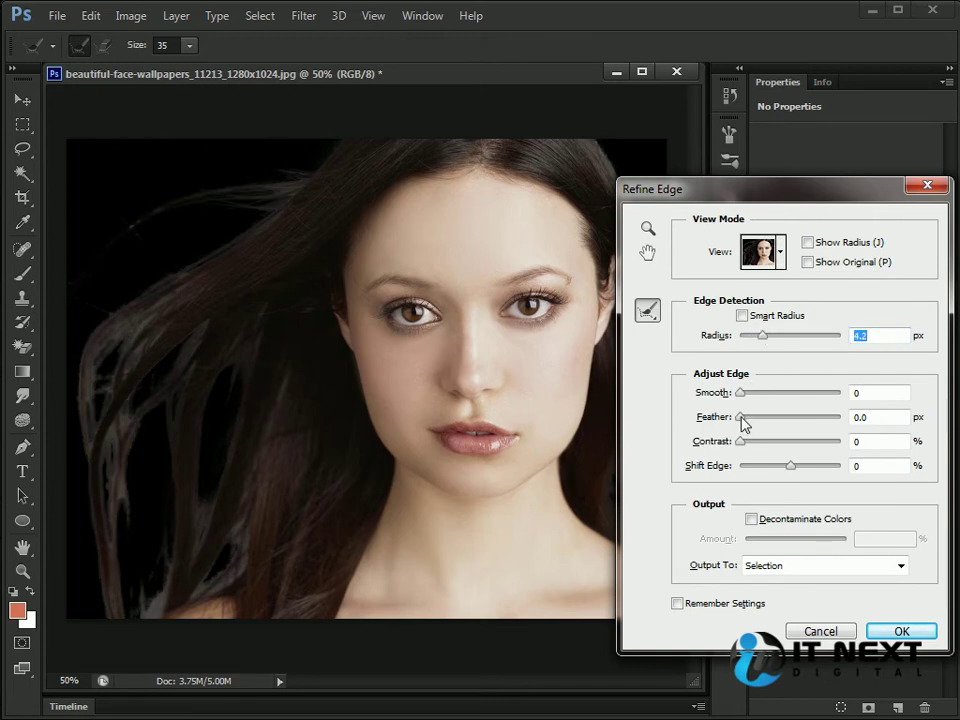
{"action": "left_click_drag", "start_coordinate": [739, 393], "coordinate": [751, 395]}
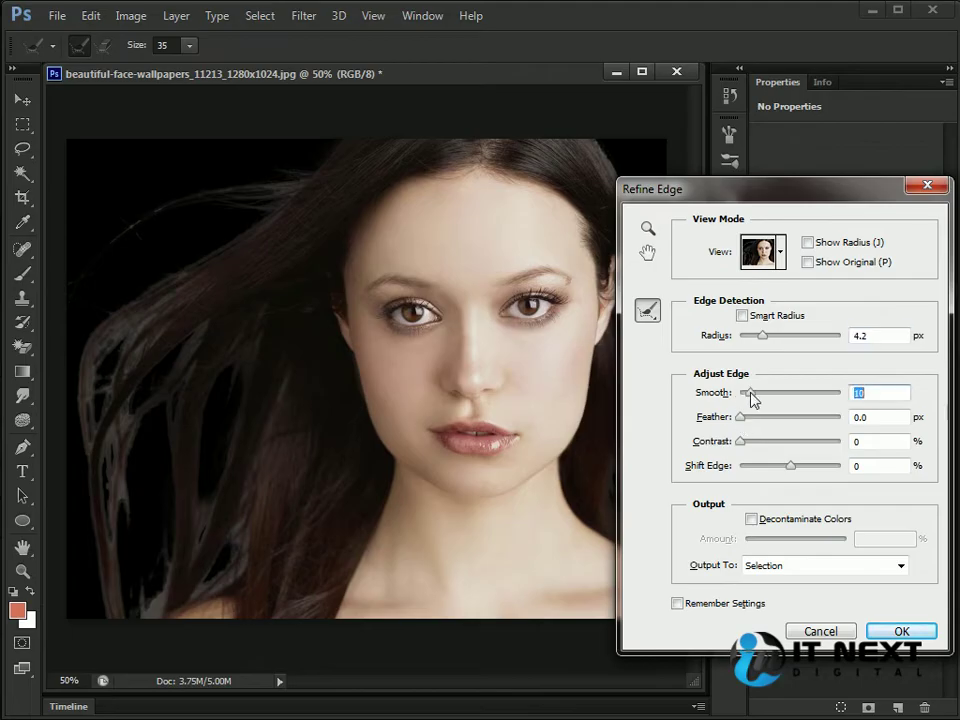
{"action": "left_click_drag", "start_coordinate": [740, 442], "coordinate": [751, 443]}
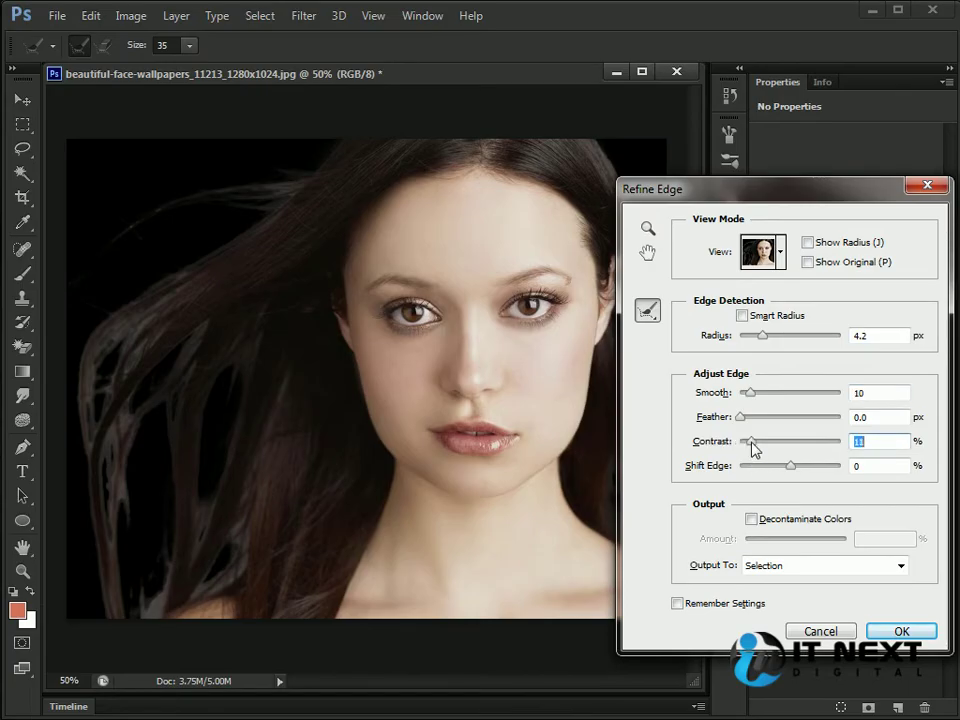
{"action": "left_click", "coordinate": [891, 636]}
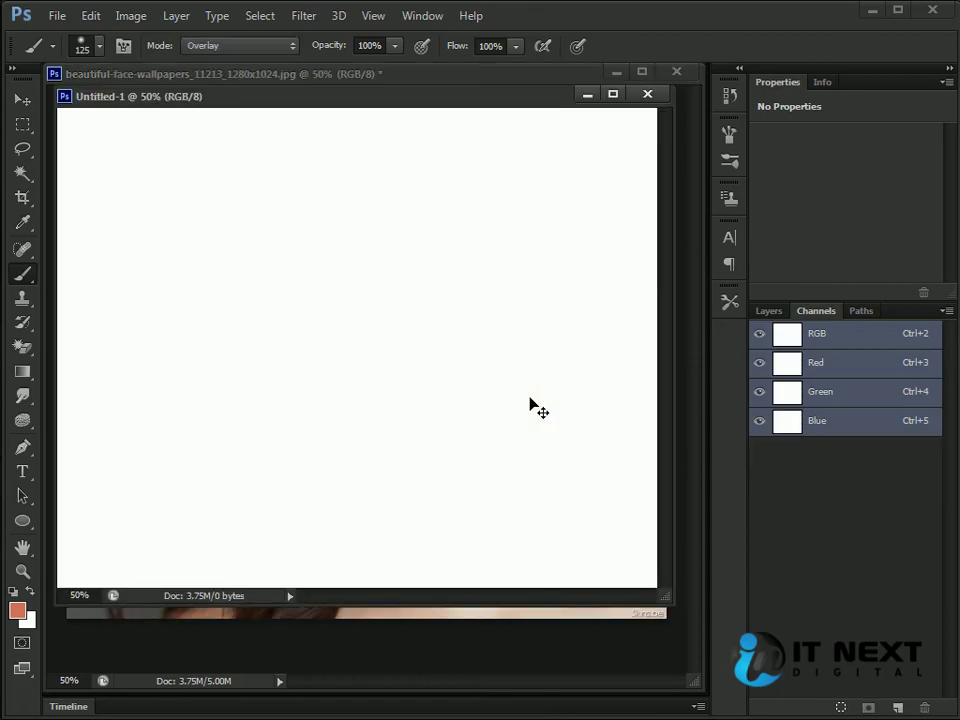
- Create a new document, paste the cut-out woman into it, and move her slightly to the right on the canvas
{"action": "key", "text": "ctrl+n"}
{"action": "left_click", "coordinate": [514, 196]}
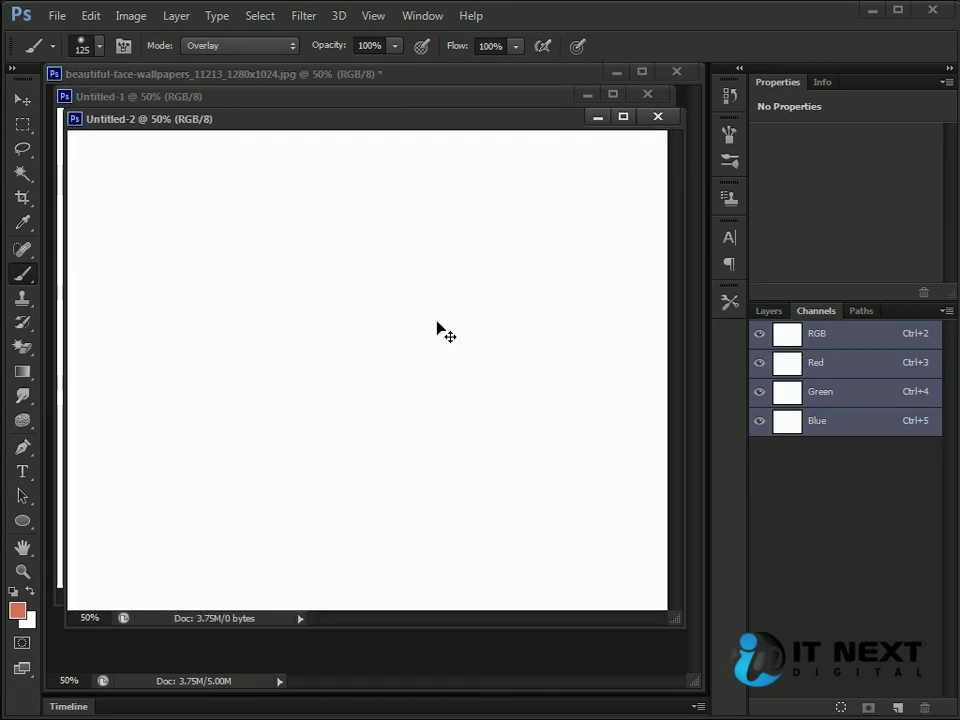
{"action": "key", "text": "ctrl+v"}
{"action": "left_click", "coordinate": [22, 100]}
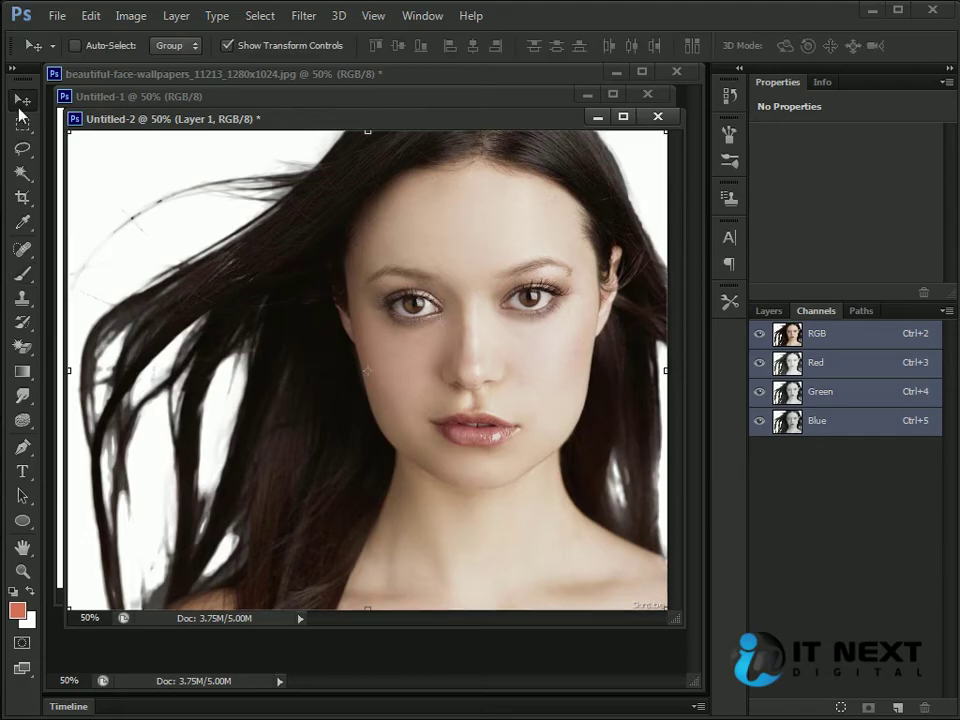
{"action": "left_click_drag", "start_coordinate": [557, 278], "coordinate": [557, 268]}
{"action": "left_click_drag", "start_coordinate": [568, 271], "coordinate": [568, 271]}
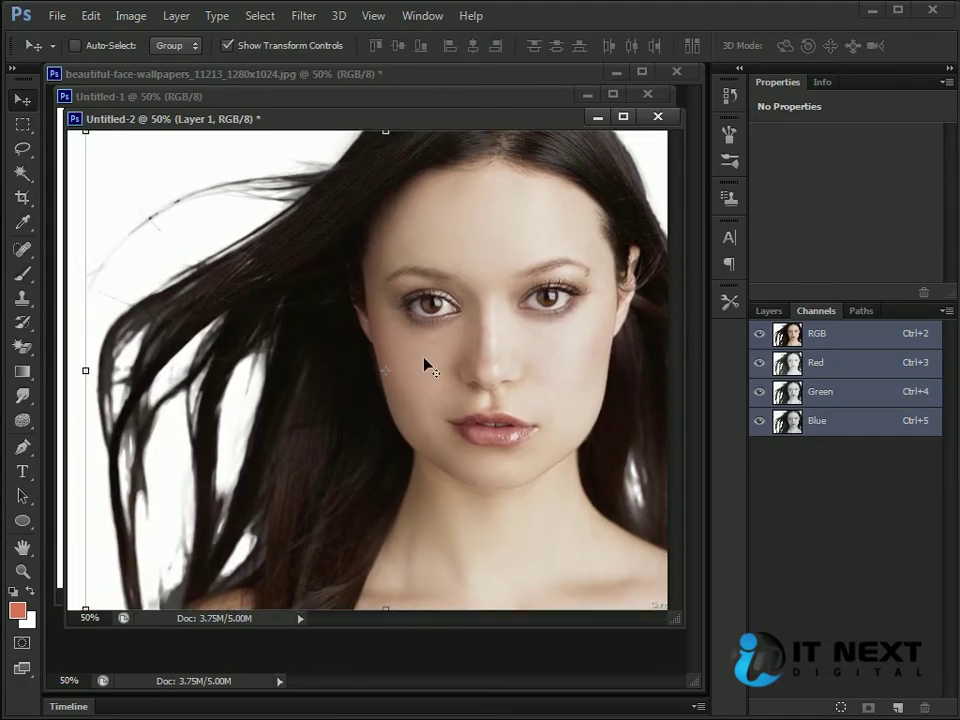
{"action": "left_click_drag", "start_coordinate": [502, 432], "coordinate": [496, 432]}
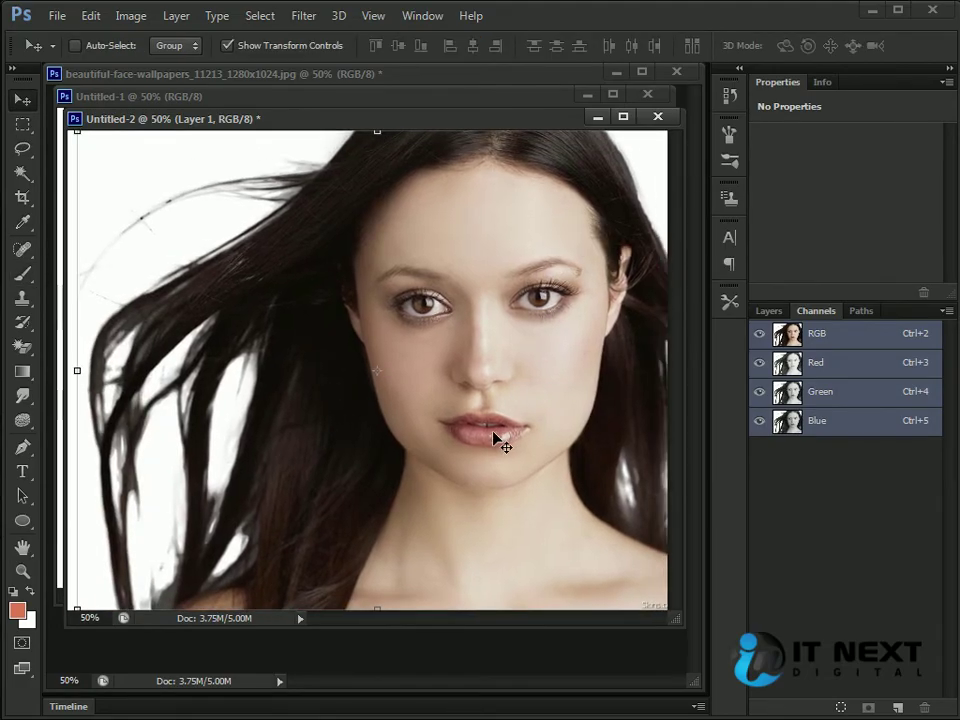
- Delete the white Background layer beneath the pasted woman
{"action": "left_click", "coordinate": [768, 311]}
{"action": "left_click", "coordinate": [829, 499]}
{"action": "left_click_drag", "start_coordinate": [829, 499], "coordinate": [928, 705]}
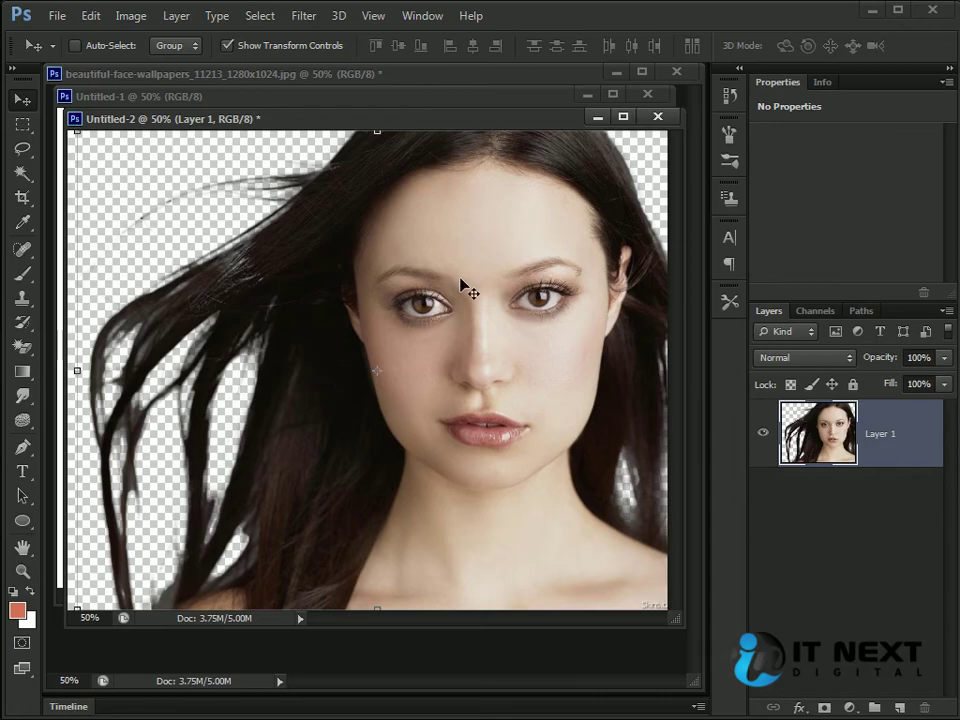
- Close the original portrait photo and the unused blank document without saving changes
{"action": "left_click_drag", "start_coordinate": [522, 117], "coordinate": [454, 151]}
{"action": "left_click", "coordinate": [676, 71]}
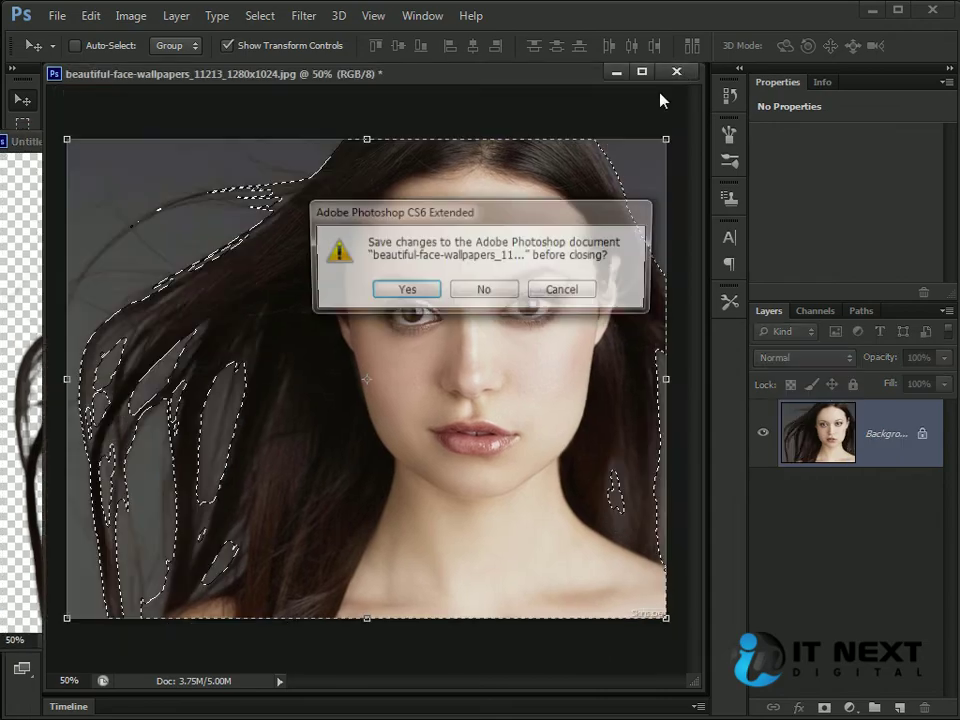
{"action": "left_click", "coordinate": [484, 290]}
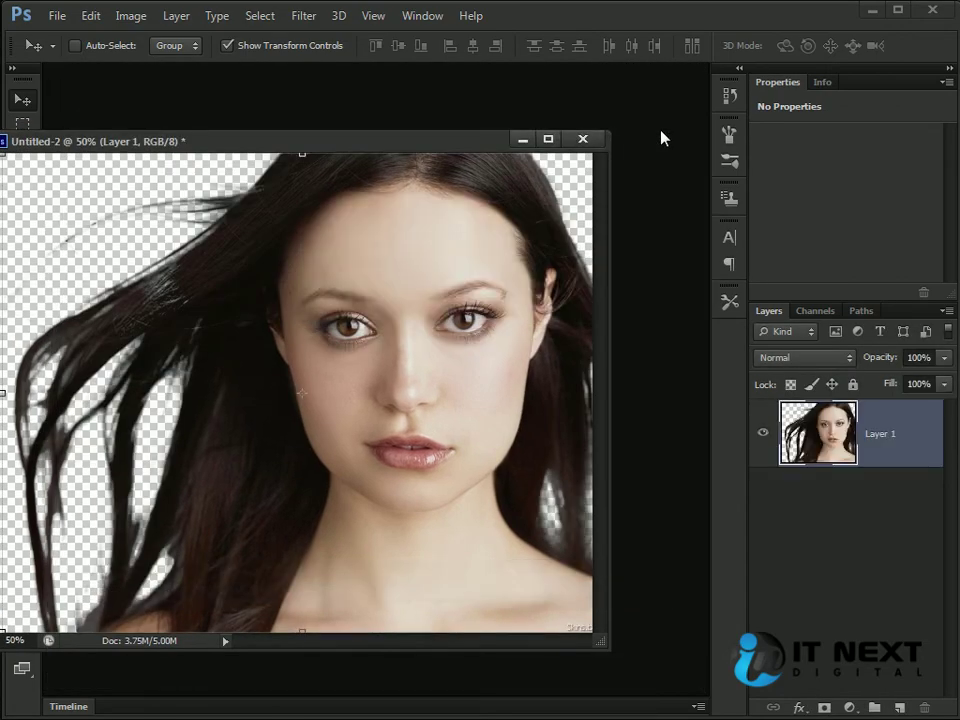
- Open the beach sunset image Wallcate.com - Sunny Wallpaper (26).jpg
{"action": "double_click", "coordinate": [660, 137]}
{"action": "left_click_drag", "start_coordinate": [641, 261], "coordinate": [652, 556]}
{"action": "double_click", "coordinate": [564, 390]}
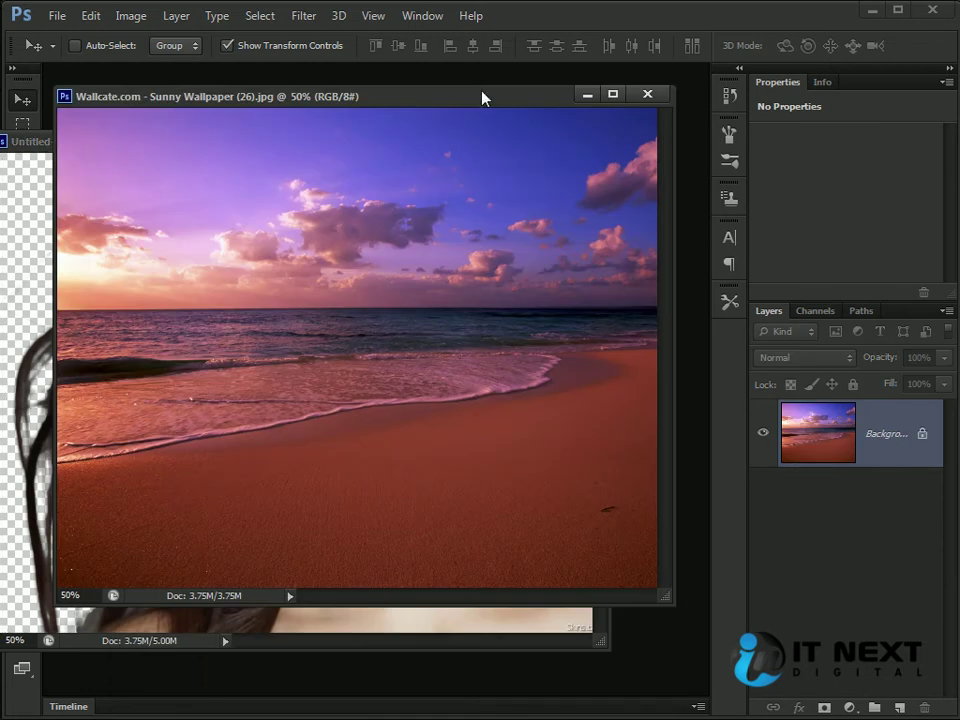
- Copy the beach image into the woman's document as a new layer and send it behind her
{"action": "left_click_drag", "start_coordinate": [478, 100], "coordinate": [632, 172]}
{"action": "left_click_drag", "start_coordinate": [459, 464], "coordinate": [94, 444]}
{"action": "left_click_drag", "start_coordinate": [223, 441], "coordinate": [360, 417]}
{"action": "key", "text": "ctrl+bracketleft"}
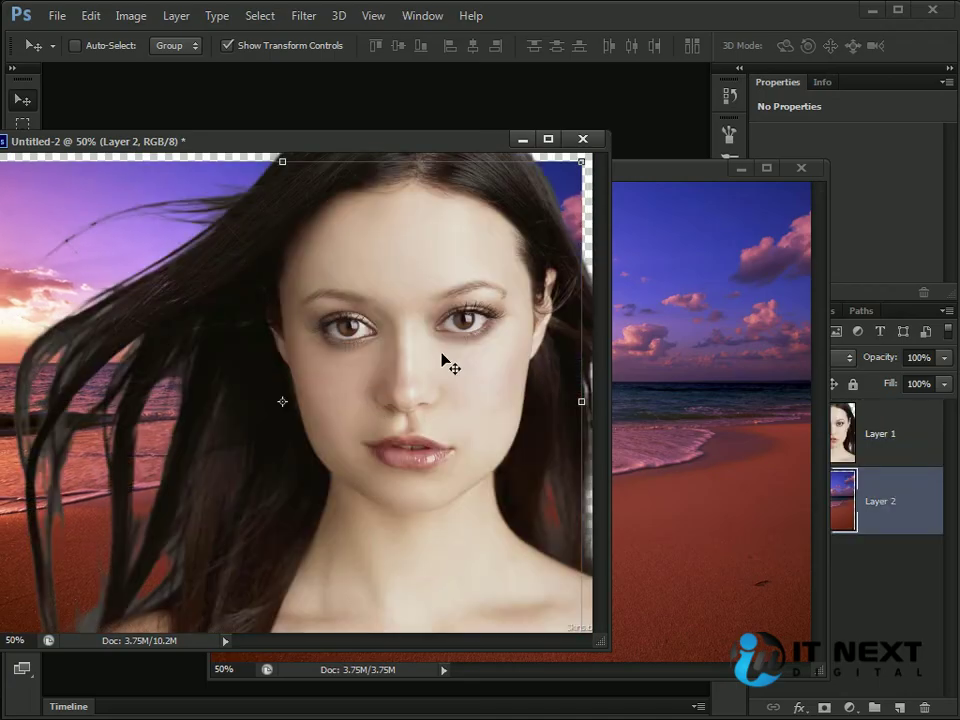
- Align the beach layer with the canvas edges and enlarge the document window to show the whole composite
{"action": "left_click_drag", "start_coordinate": [452, 144], "coordinate": [598, 121]}
{"action": "left_click_drag", "start_coordinate": [264, 190], "coordinate": [268, 194]}
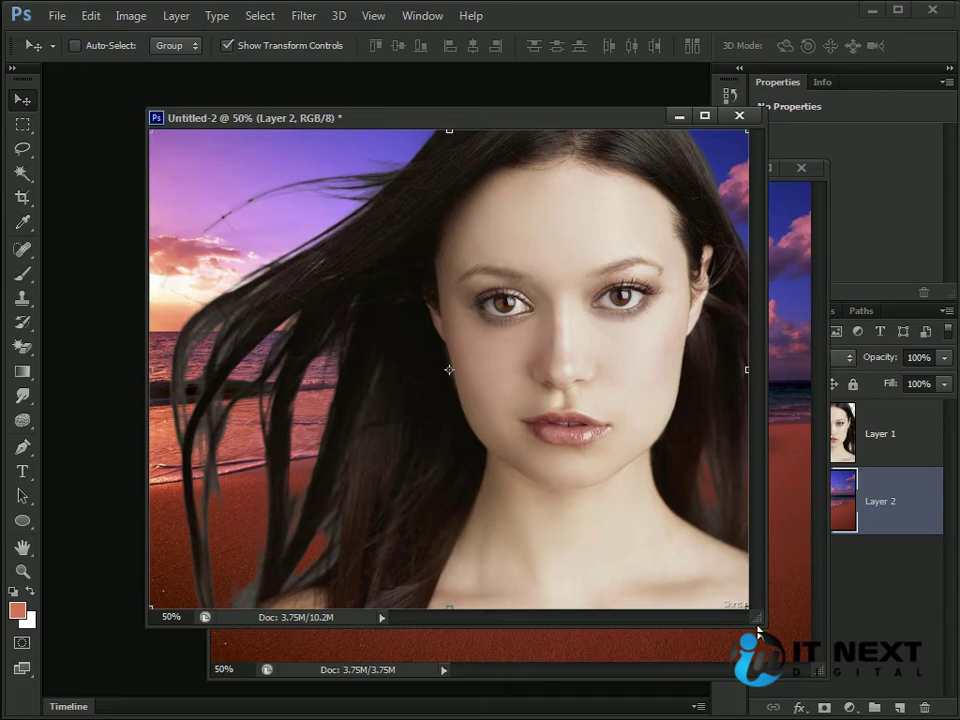
{"action": "left_click_drag", "start_coordinate": [757, 619], "coordinate": [830, 689]}
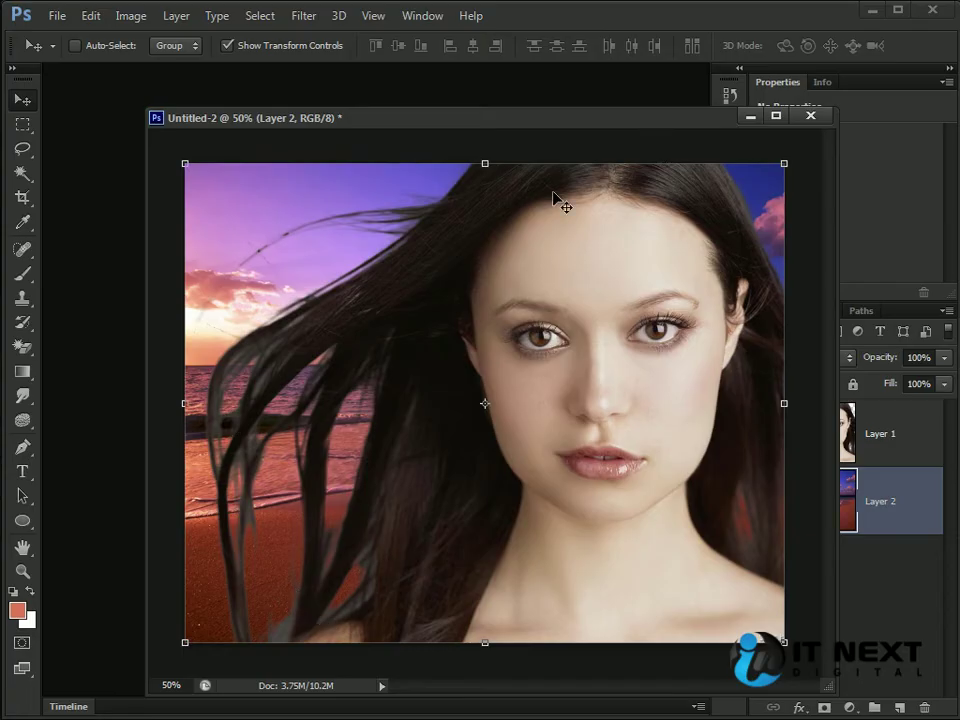
{"action": "left_click_drag", "start_coordinate": [700, 125], "coordinate": [604, 117]}
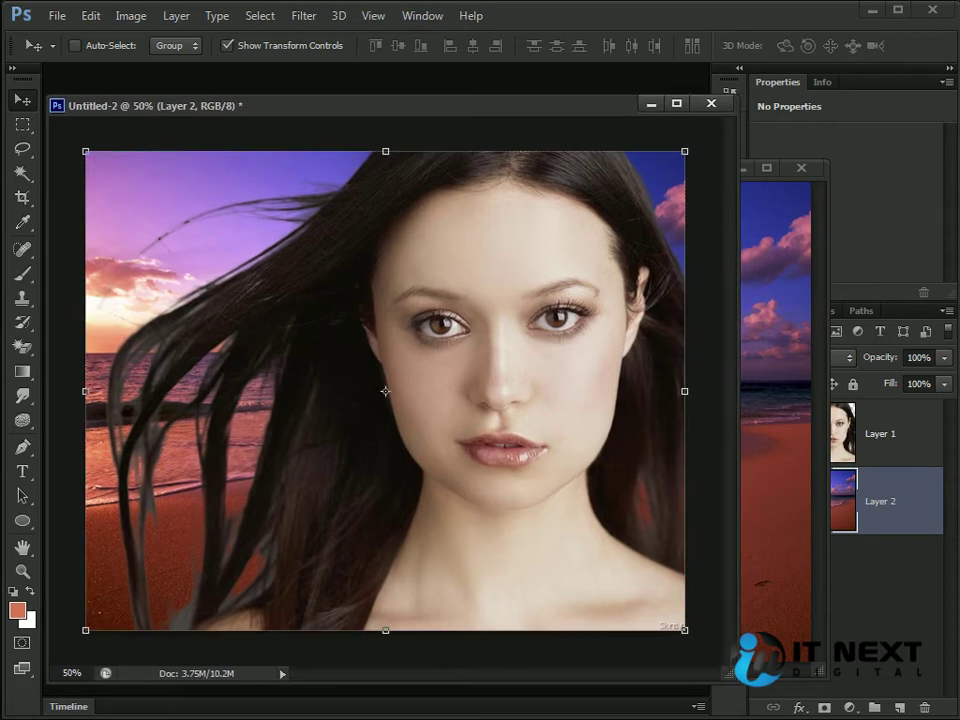
- Duplicate the woman's layer, Layer 1, above itself
{"action": "left_click", "coordinate": [899, 460]}
{"action": "left_click", "coordinate": [758, 221]}
{"action": "left_click_drag", "start_coordinate": [715, 170], "coordinate": [603, 253]}
{"action": "left_click", "coordinate": [727, 290]}
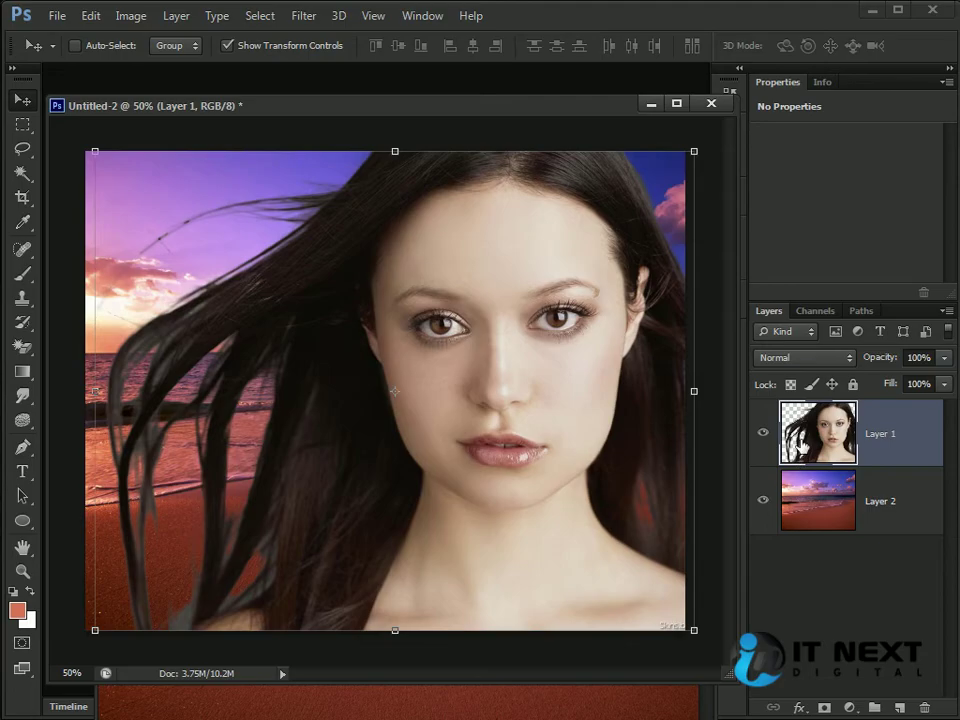
{"action": "key", "text": "ctrl+j"}
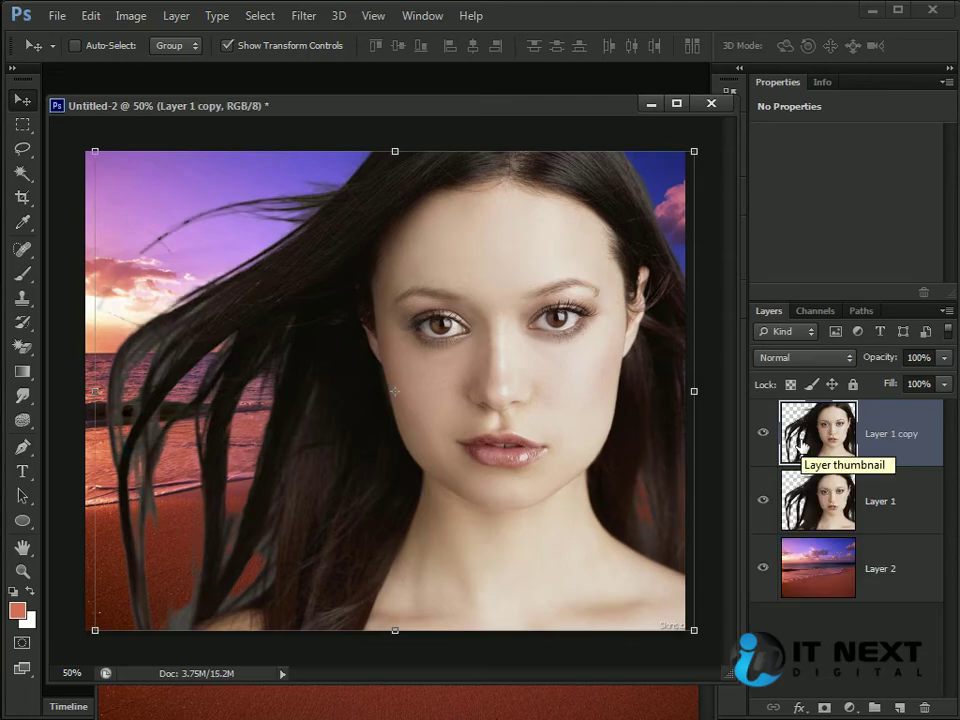
- Try out the different blend modes on the lower woman layer, Layer 1, and set it to Linear Burn
{"action": "left_click", "coordinate": [821, 497]}
{"action": "left_click", "coordinate": [813, 447]}
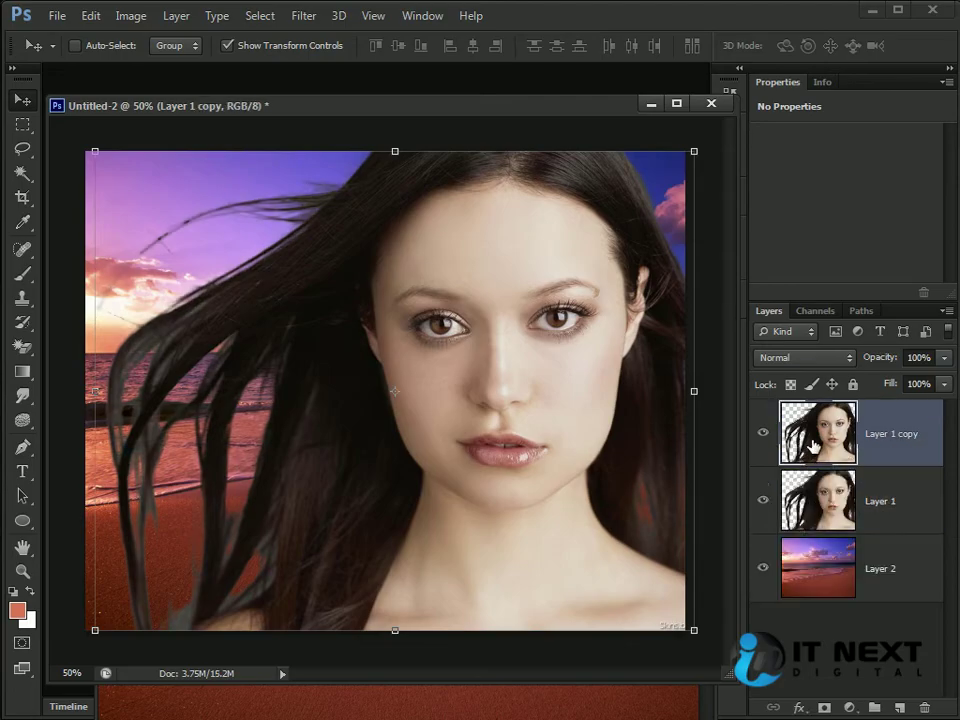
{"action": "left_click", "coordinate": [829, 510]}
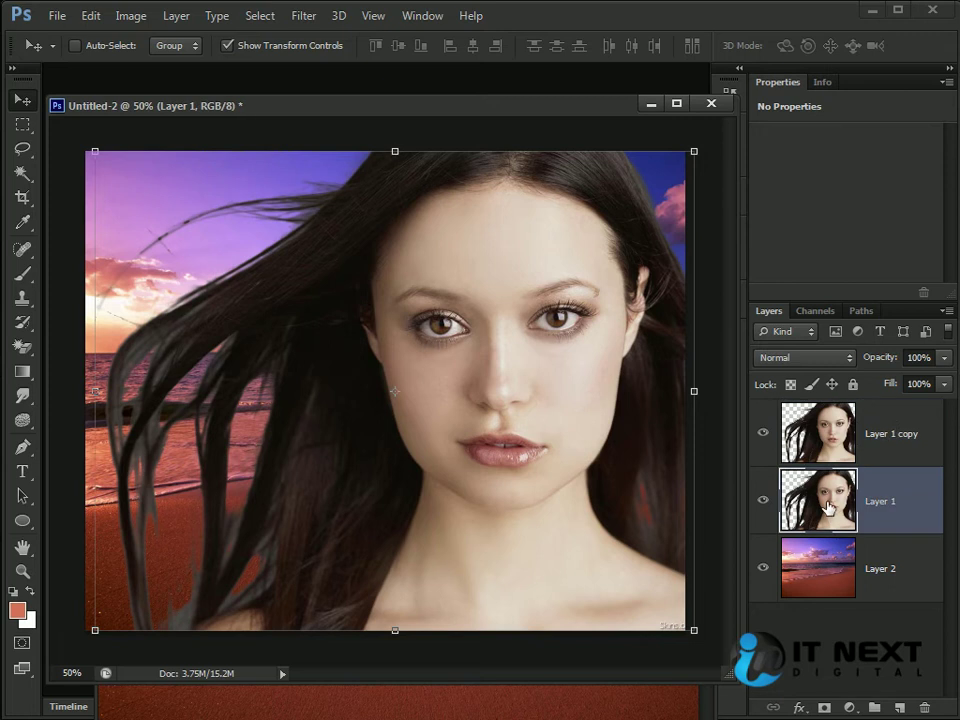
{"action": "key", "text": "shift+minus"}
{"action": "key", "text": "shift+minus"}
{"action": "key", "text": "shift+minus"}
{"action": "key", "text": "shift+minus"}
{"action": "key", "text": "shift+minus"}
{"action": "key", "text": "shift+minus"}
{"action": "key", "text": "shift+minus"}
{"action": "key", "text": "shift+minus"}
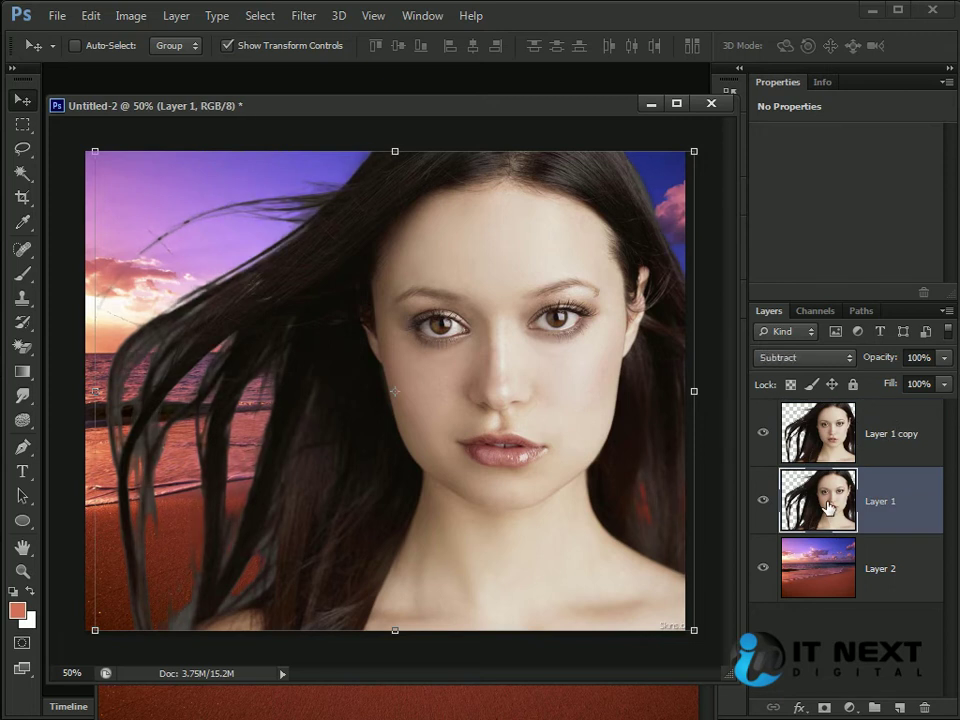
{"action": "key", "text": "shift+minus"}
{"action": "key", "text": "shift+minus"}
{"action": "key", "text": "shift+minus"}
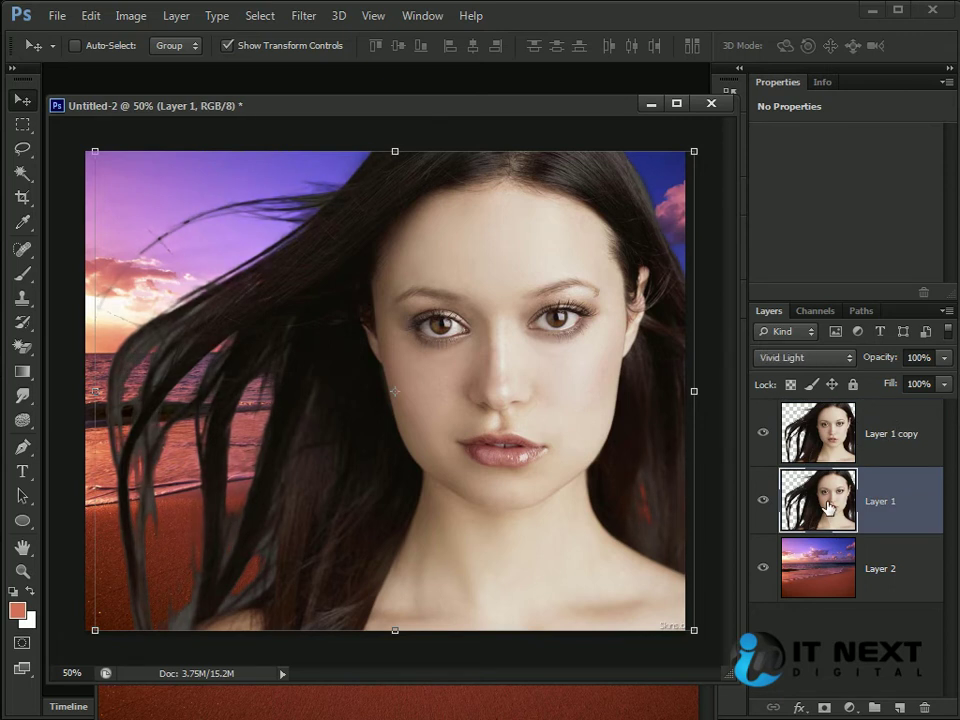
{"action": "key", "text": "shift+plus"}
{"action": "key", "text": "shift+plus"}
{"action": "key", "text": "shift+plus"}
{"action": "key", "text": "shift+minus"}
{"action": "key", "text": "shift+minus"}
{"action": "key", "text": "shift+minus"}
{"action": "key", "text": "shift+minus"}
{"action": "key", "text": "shift+minus"}
{"action": "key", "text": "shift+minus"}
{"action": "key", "text": "shift+minus"}
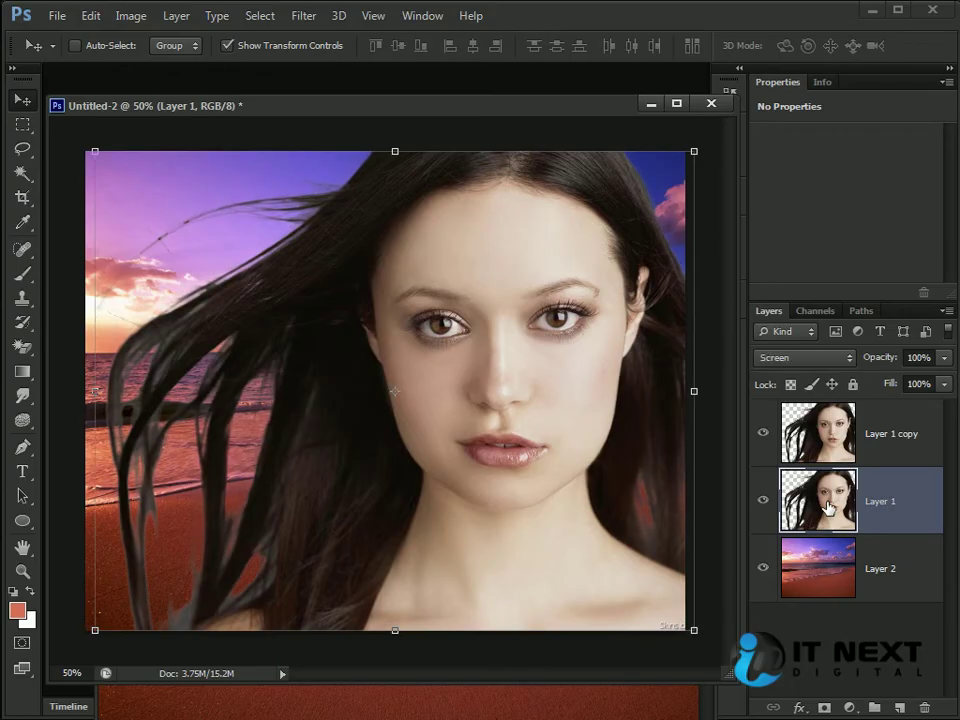
{"action": "key", "text": "shift+minus"}
{"action": "key", "text": "shift+minus"}
{"action": "key", "text": "shift+minus"}
{"action": "key", "text": "shift+minus"}
{"action": "key", "text": "shift+minus"}
{"action": "key", "text": "shift+minus"}
{"action": "key", "text": "shift+minus"}
{"action": "key", "text": "shift+minus"}
{"action": "key", "text": "shift+minus"}
{"action": "key", "text": "shift+minus"}
{"action": "key", "text": "shift+minus"}
{"action": "key", "text": "shift+minus"}
{"action": "key", "text": "shift+minus"}
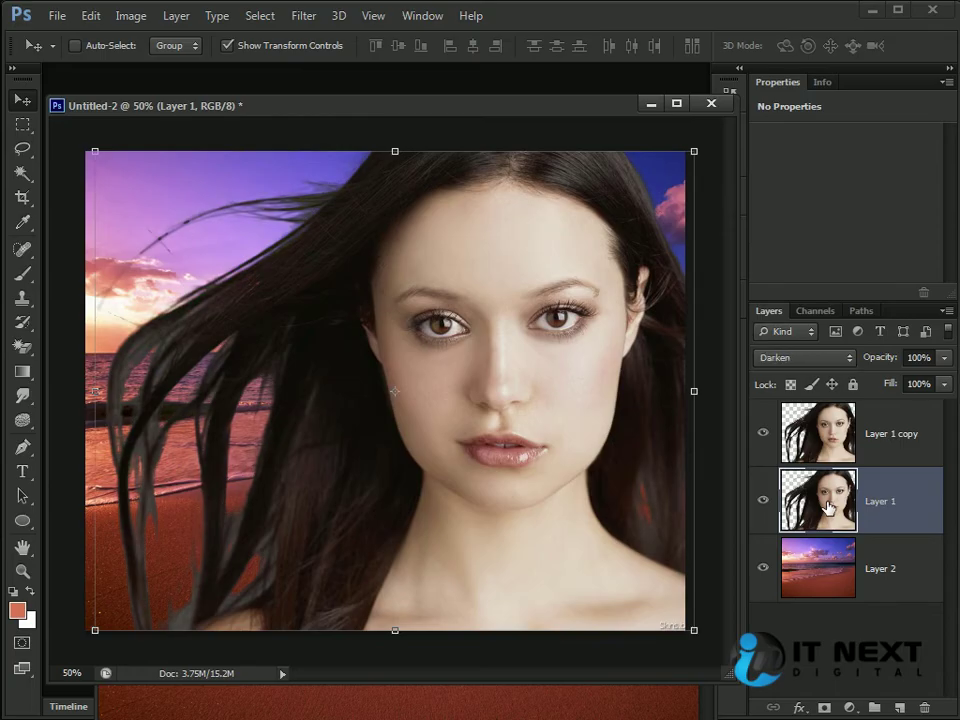
{"action": "key", "text": "shift+minus"}
{"action": "key", "text": "shift+minus"}
{"action": "key", "text": "shift+minus"}
{"action": "key", "text": "shift+minus"}
{"action": "key", "text": "shift+plus"}
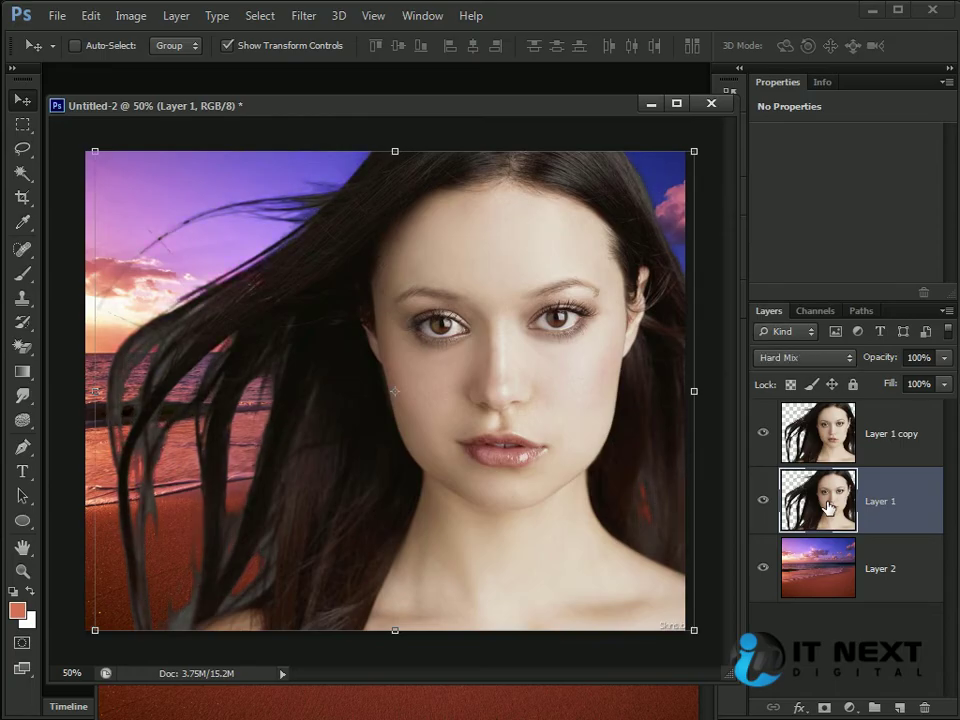
{"action": "key", "text": "shift+minus"}
{"action": "key", "text": "shift+minus"}
{"action": "key", "text": "shift+minus"}
{"action": "key", "text": "shift+minus"}
{"action": "key", "text": "shift+minus"}
{"action": "key", "text": "shift+minus"}
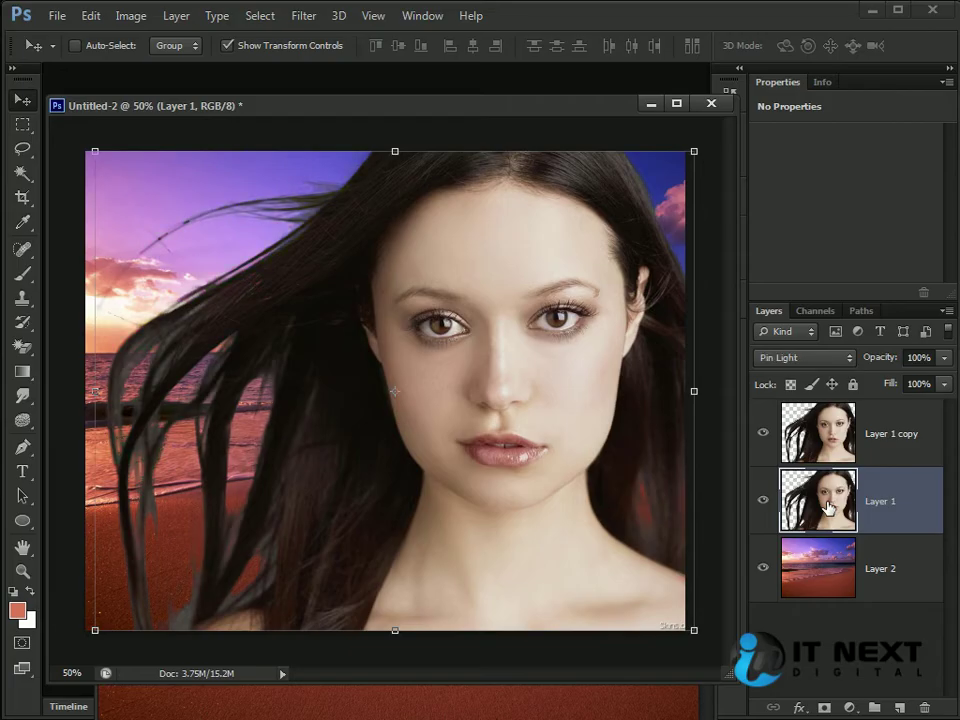
{"action": "key", "text": "shift+minus"}
{"action": "key", "text": "shift+minus"}
{"action": "key", "text": "shift+minus"}
{"action": "key", "text": "shift+minus"}
{"action": "key", "text": "shift+minus"}
{"action": "key", "text": "shift+minus"}
{"action": "key", "text": "shift+minus"}
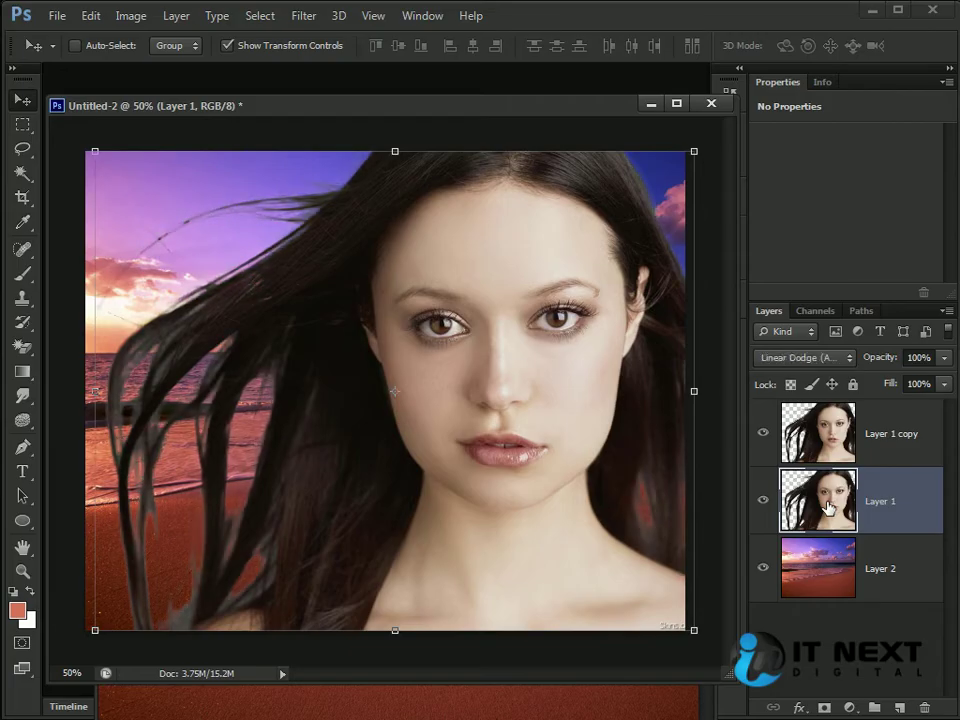
{"action": "key", "text": "shift+plus"}
{"action": "key", "text": "shift+minus"}
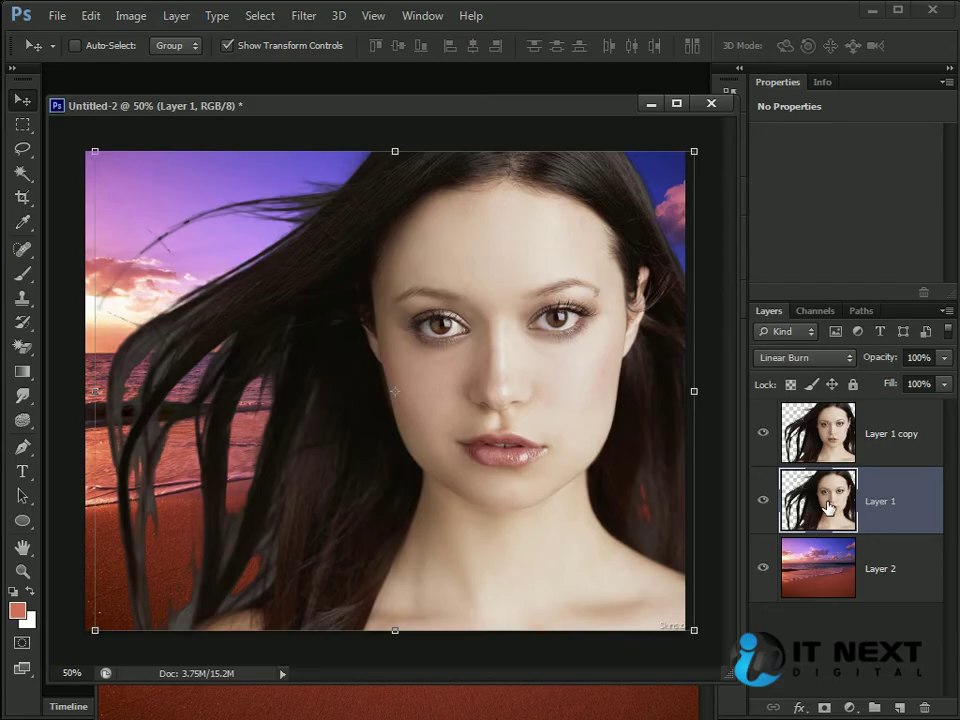
{"action": "key", "text": "alt+bracketright"}
{"action": "key", "text": "alt+bracketleft"}
{"action": "left_click", "coordinate": [799, 358]}
{"action": "left_click", "coordinate": [800, 468]}
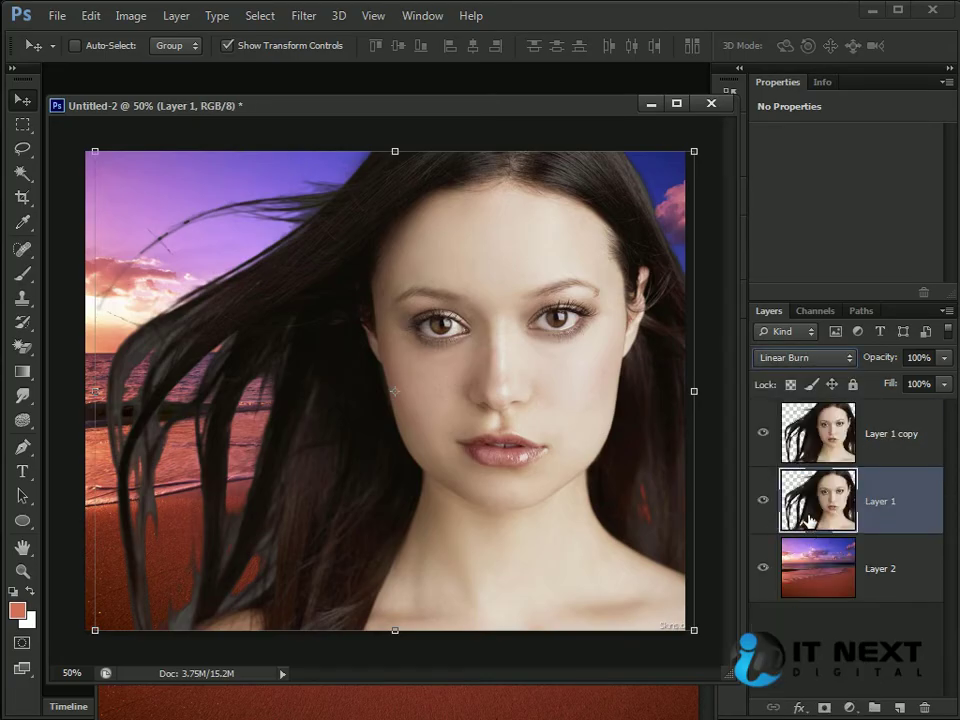
- Darken the hair on Layer 1 copy with the Burn tool at size 125, Midtones range and 75% exposure
{"action": "key", "text": "alt+bracketright"}
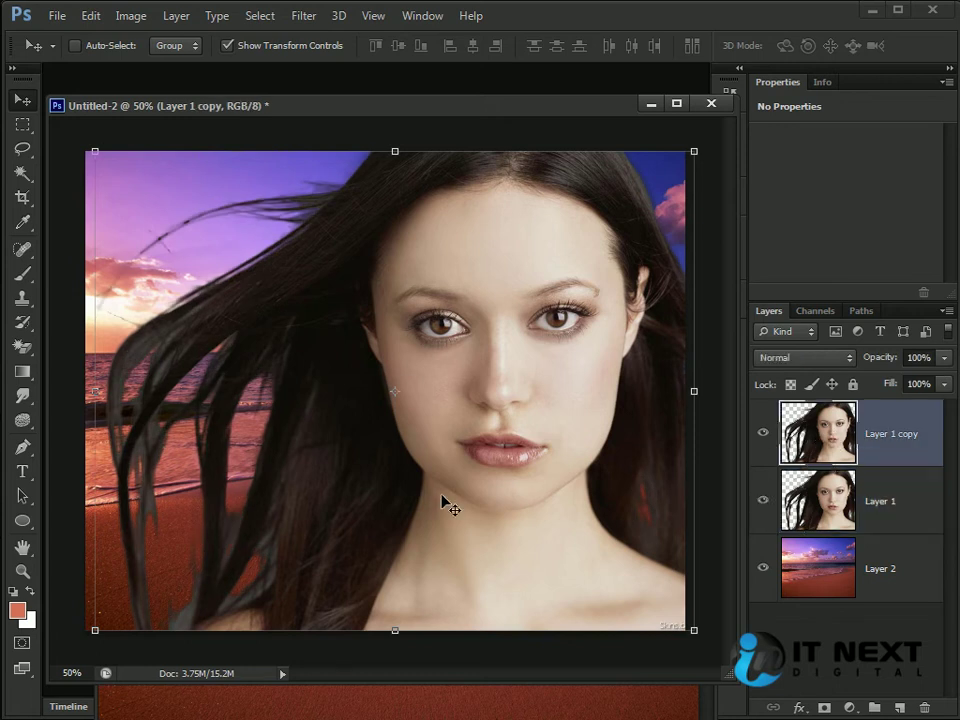
{"action": "left_click", "coordinate": [22, 424]}
{"action": "left_click_drag", "start_coordinate": [22, 424], "coordinate": [70, 433]}
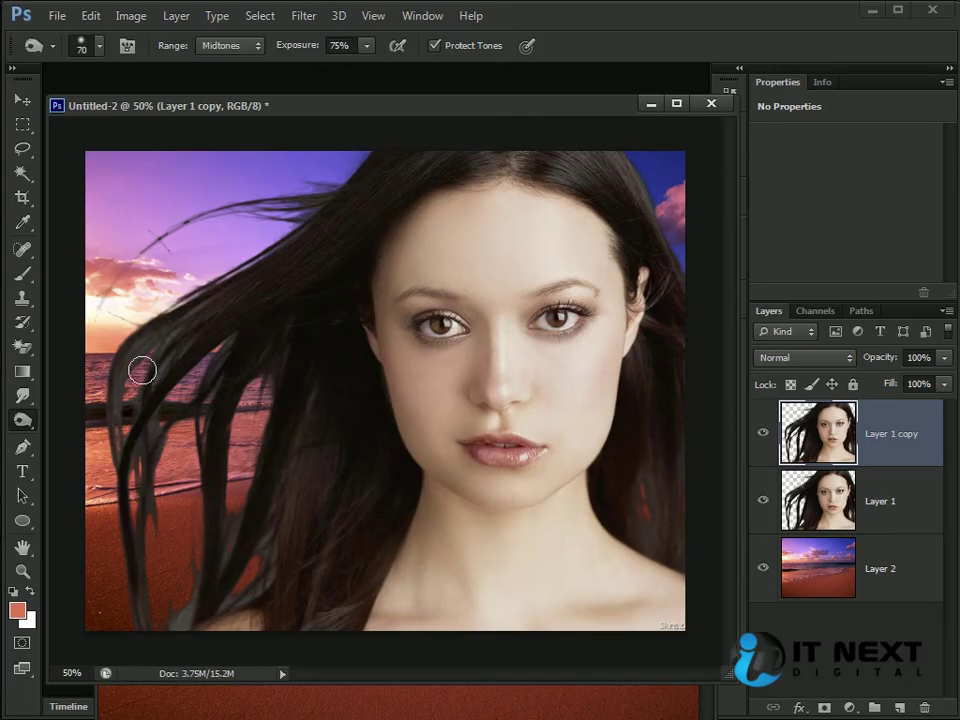
{"action": "key", "text": "bracketright"}
{"action": "key", "text": "bracketright"}
{"action": "key", "text": "bracketright"}
{"action": "key", "text": "bracketright"}
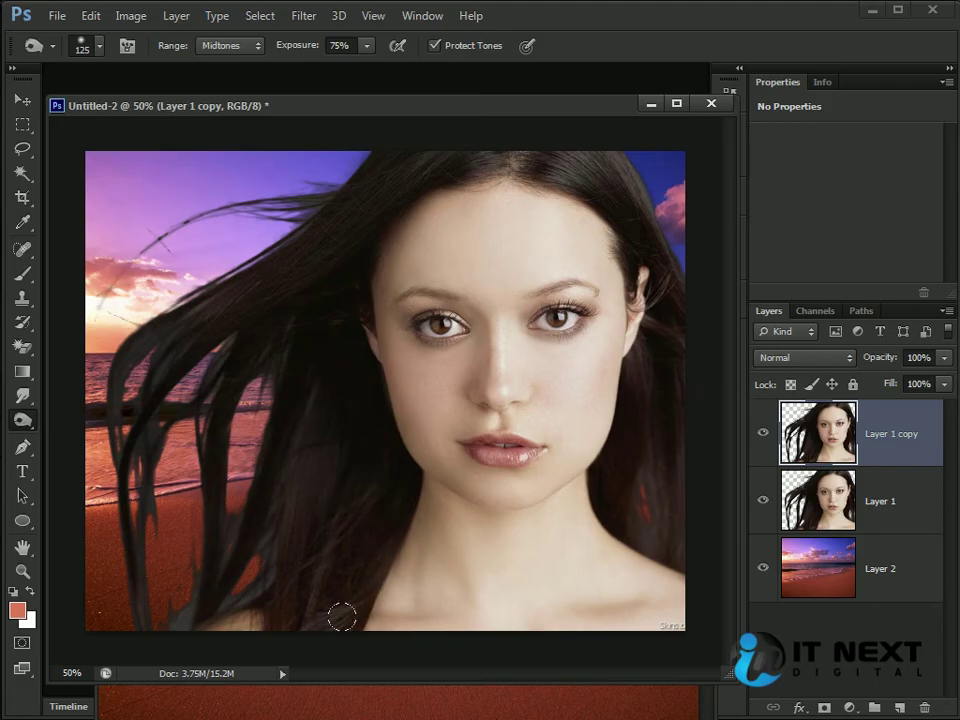
- Set the Burn tool's exposure to 100% and darken the hair on Layer 1 copy further
{"action": "left_click", "coordinate": [832, 500]}
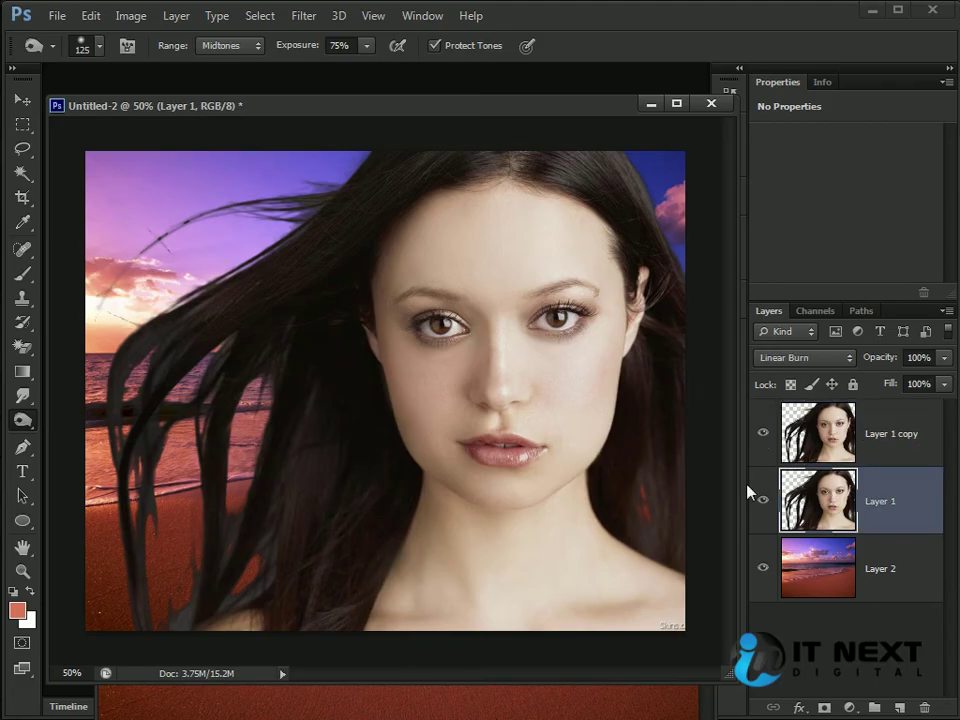
{"action": "left_click", "coordinate": [797, 455]}
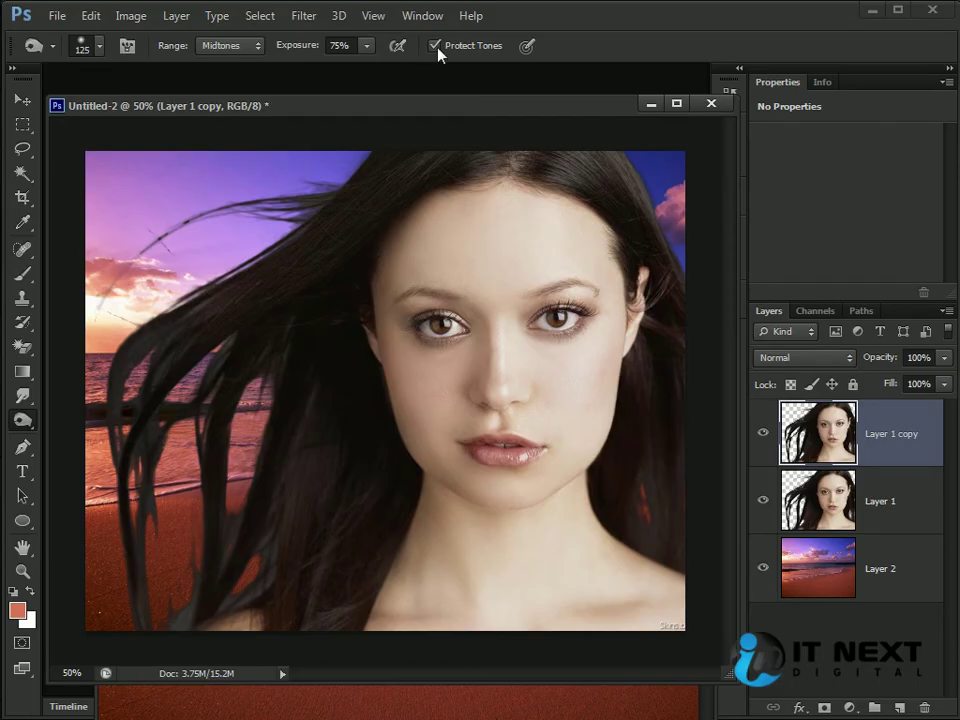
{"action": "left_click_drag", "start_coordinate": [368, 47], "coordinate": [397, 82]}
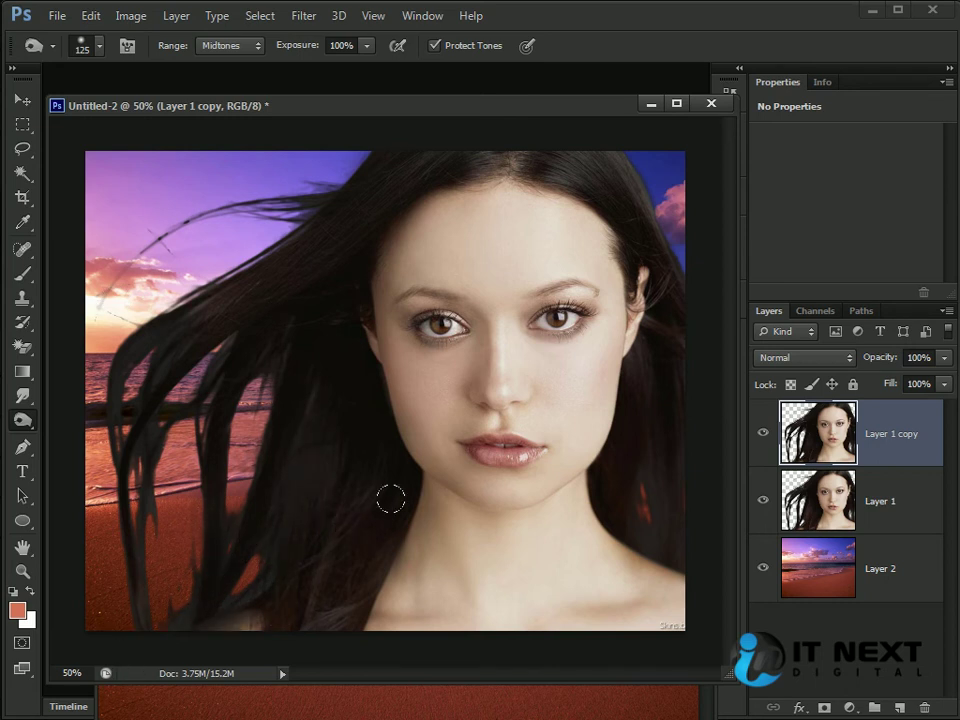
- Trace a Pen tool path through the hair around the woman's face and neck, from the lower chest to beyond the far shoulder
{"action": "key", "text": "p"}
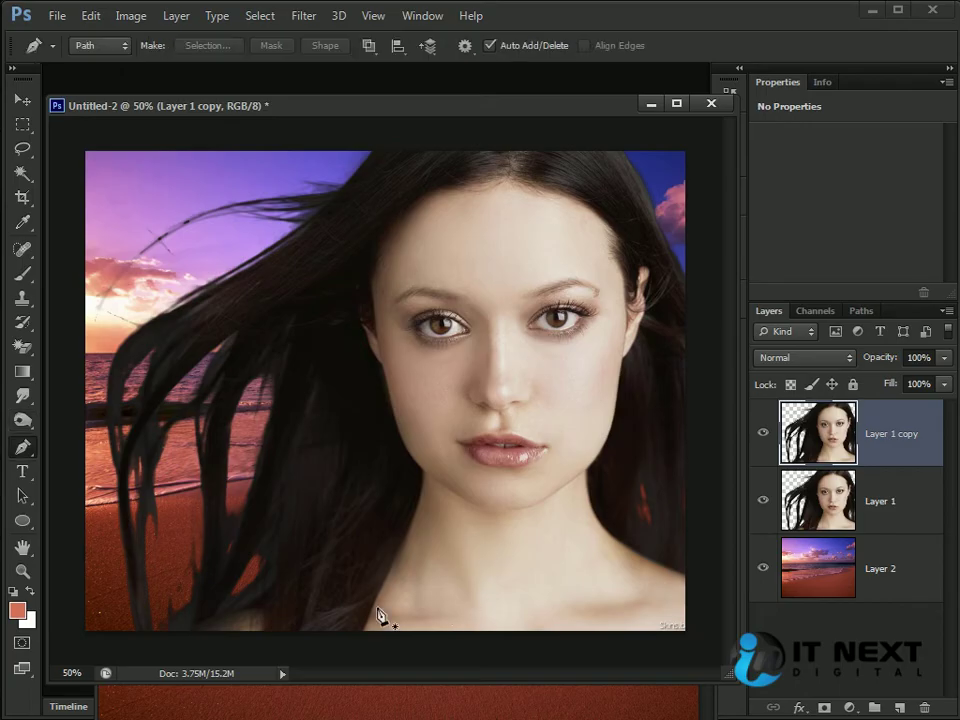
{"action": "left_click", "coordinate": [353, 608]}
{"action": "left_click", "coordinate": [364, 532]}
{"action": "left_click", "coordinate": [368, 458]}
{"action": "left_click", "coordinate": [362, 414]}
{"action": "left_click", "coordinate": [358, 383]}
{"action": "left_click", "coordinate": [358, 352]}
{"action": "left_click", "coordinate": [342, 265]}
{"action": "left_click", "coordinate": [381, 190]}
{"action": "left_click", "coordinate": [462, 153]}
{"action": "left_click", "coordinate": [549, 159]}
{"action": "left_click", "coordinate": [605, 173]}
{"action": "left_click", "coordinate": [650, 256]}
{"action": "left_click", "coordinate": [661, 310]}
{"action": "left_click", "coordinate": [643, 397]}
{"action": "left_click", "coordinate": [620, 465]}
{"action": "left_click", "coordinate": [620, 507]}
{"action": "left_click", "coordinate": [620, 531]}
{"action": "left_click", "coordinate": [632, 549]}
{"action": "left_click", "coordinate": [698, 569]}
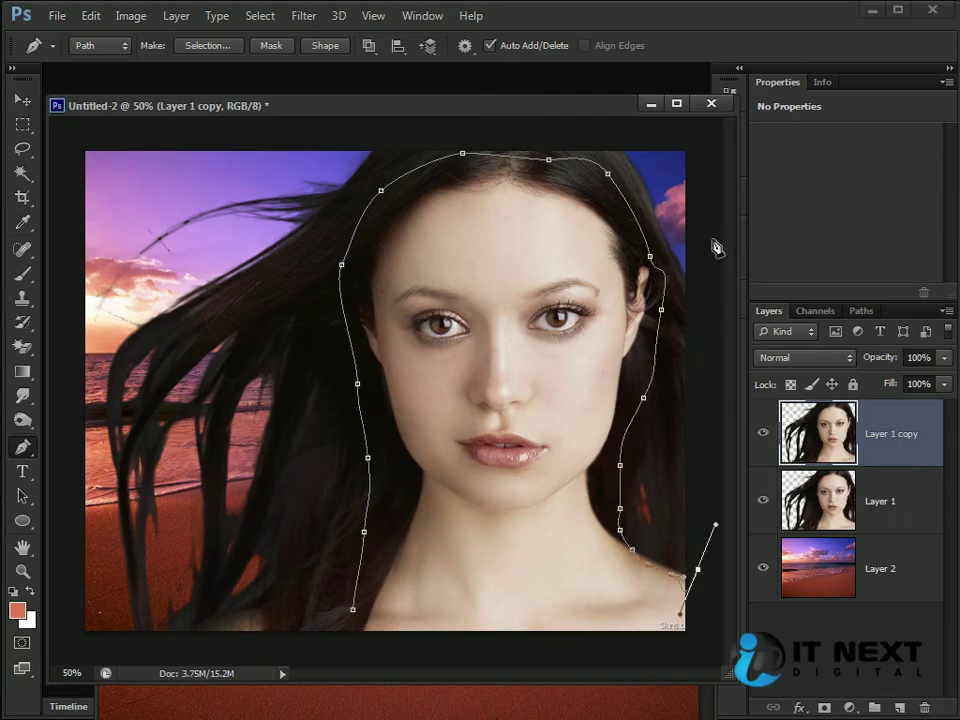
- Continue the pen path around the outside of the hair and copy the enclosed hair from Layer 1 copy onto a new layer
{"action": "left_click", "coordinate": [630, 179]}
{"action": "left_click", "coordinate": [431, 125]}
{"action": "left_click", "coordinate": [280, 132]}
{"action": "left_click_drag", "start_coordinate": [184, 143], "coordinate": [122, 163]}
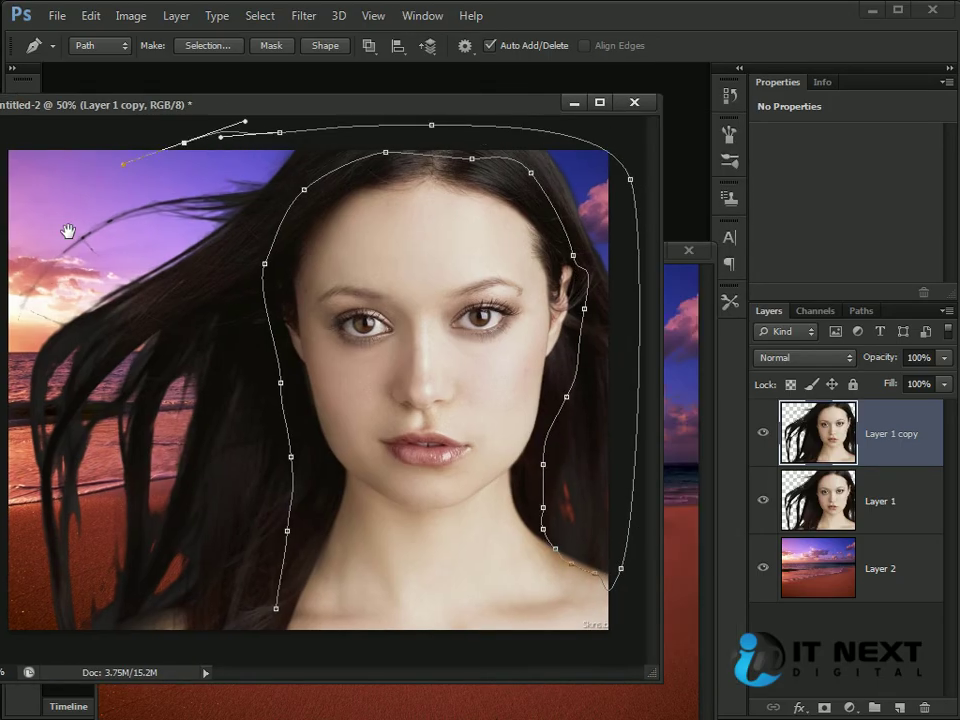
{"action": "left_click_drag", "start_coordinate": [16, 458], "coordinate": [28, 536]}
{"action": "left_click", "coordinate": [37, 596]}
{"action": "left_click", "coordinate": [38, 630]}
{"action": "left_click", "coordinate": [156, 644]}
{"action": "left_click", "coordinate": [256, 648]}
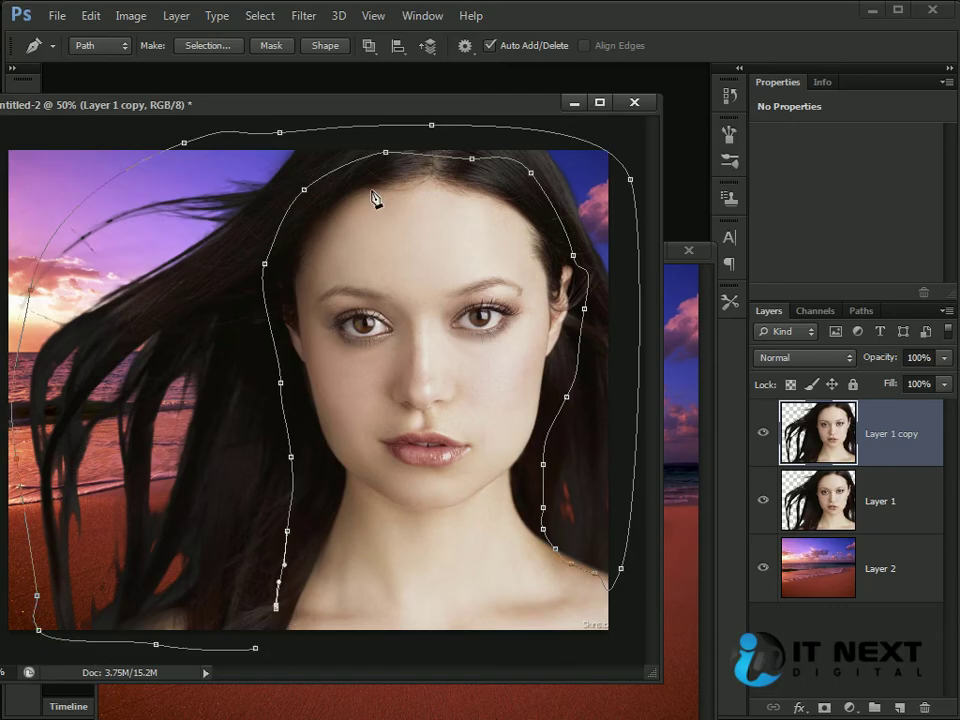
{"action": "key", "text": "ctrl+Return"}
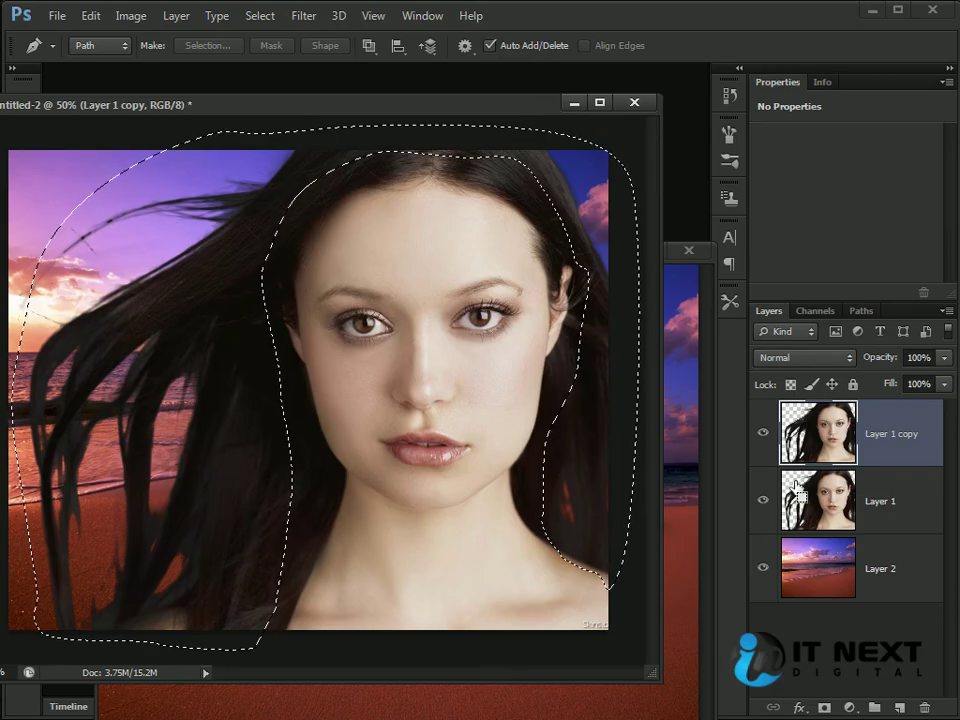
{"action": "key", "text": "ctrl+j"}
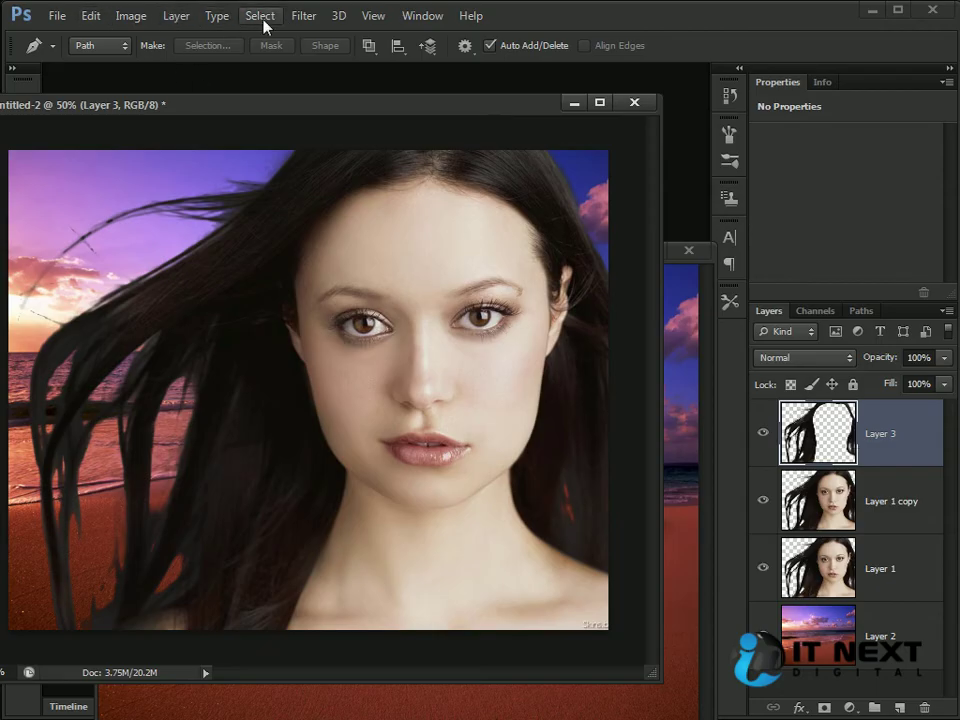
{"action": "left_click", "coordinate": [130, 16]}
{"action": "mouse_move", "coordinate": [155, 66]}
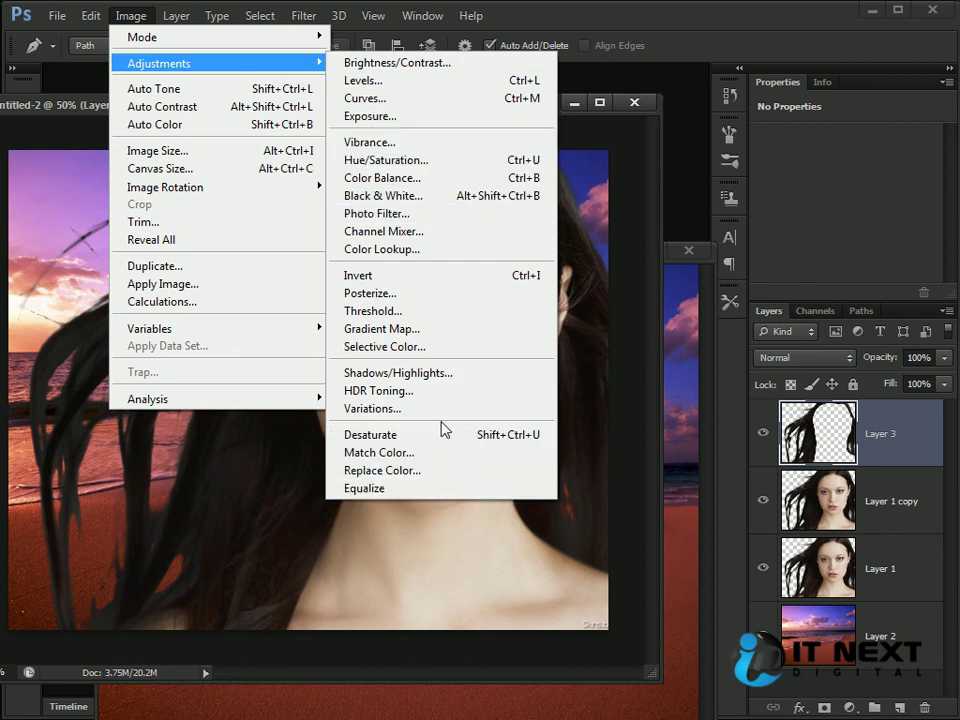
{"action": "left_click", "coordinate": [455, 196]}
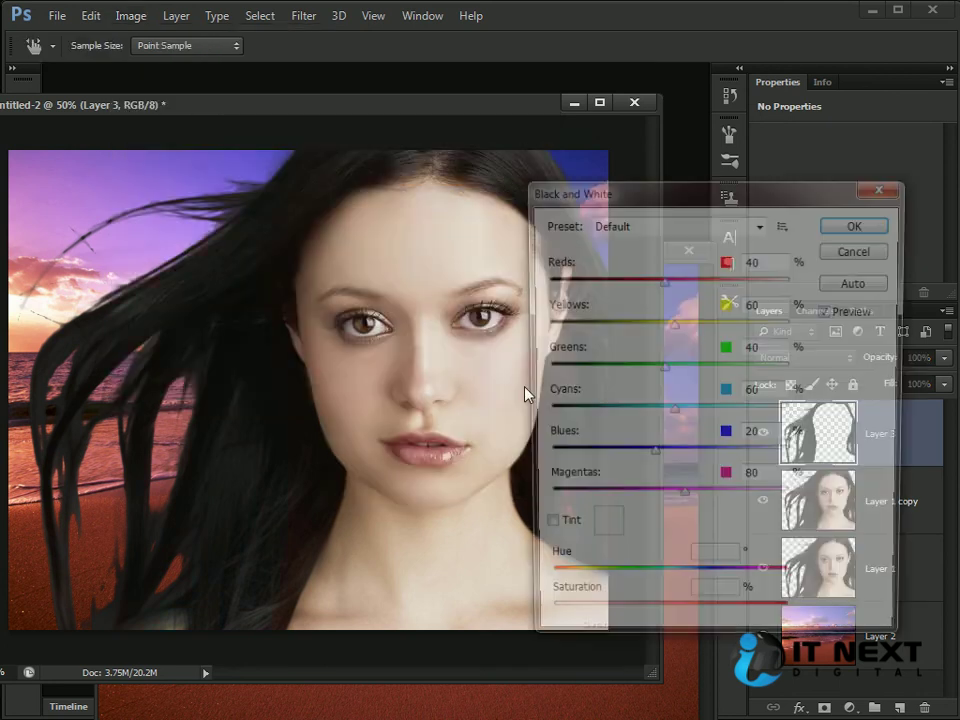
{"action": "left_click_drag", "start_coordinate": [682, 205], "coordinate": [642, 225]}
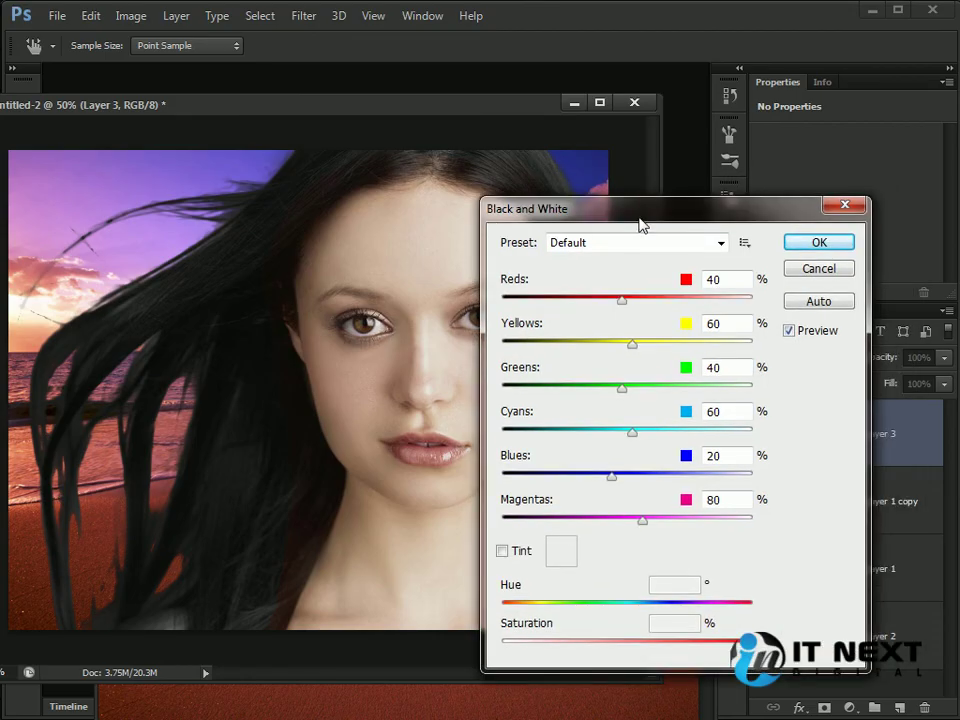
{"action": "left_click_drag", "start_coordinate": [624, 304], "coordinate": [586, 310]}
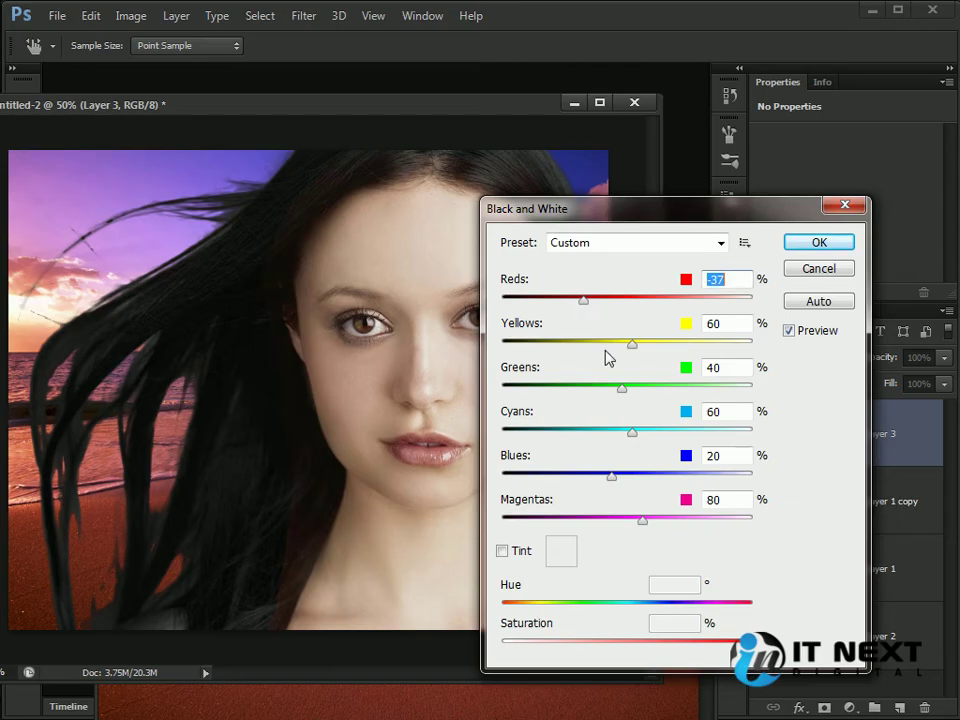
{"action": "mouse_move", "coordinate": [642, 524]}
{"action": "left_mouse_down"}
{"action": "mouse_move", "coordinate": [594, 523]}
{"action": "mouse_move", "coordinate": [626, 521]}
{"action": "left_mouse_up"}
{"action": "left_click_drag", "start_coordinate": [583, 299], "coordinate": [501, 306]}
{"action": "left_click", "coordinate": [818, 301]}
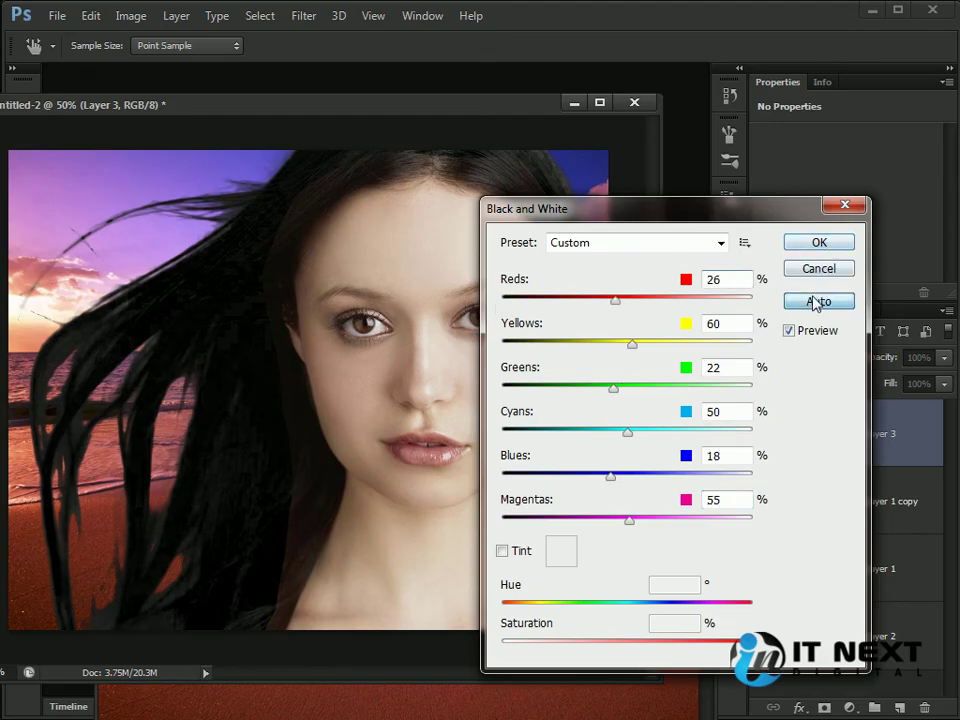
{"action": "left_click", "coordinate": [816, 269]}
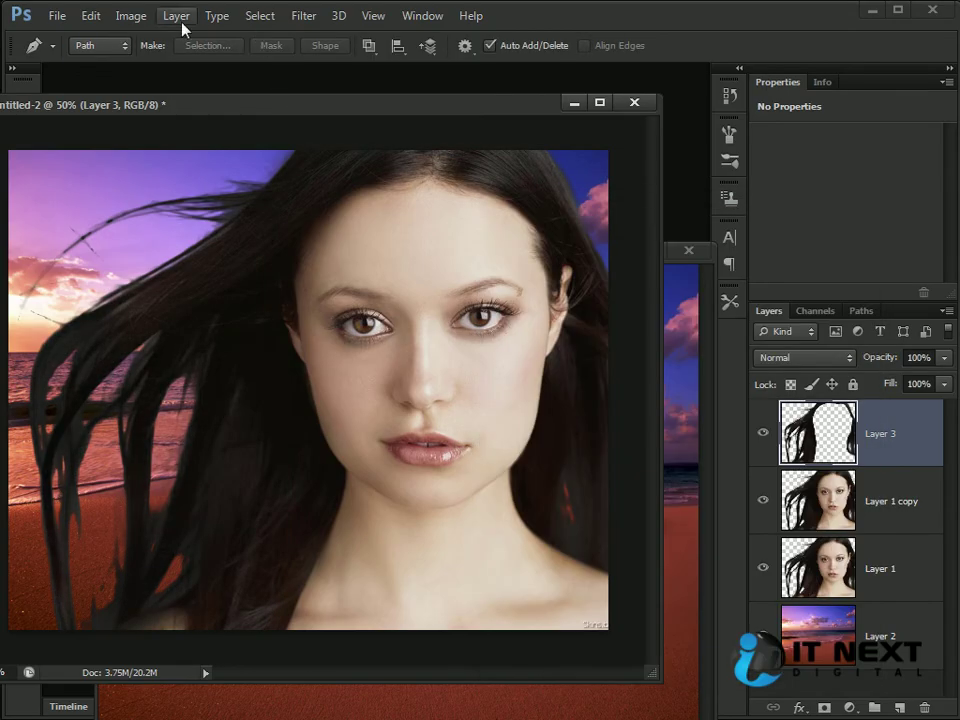
- Apply a Brightness/Contrast adjustment to the hair on Layer 3 with brightness -2 and contrast 100
{"action": "left_click", "coordinate": [145, 20]}
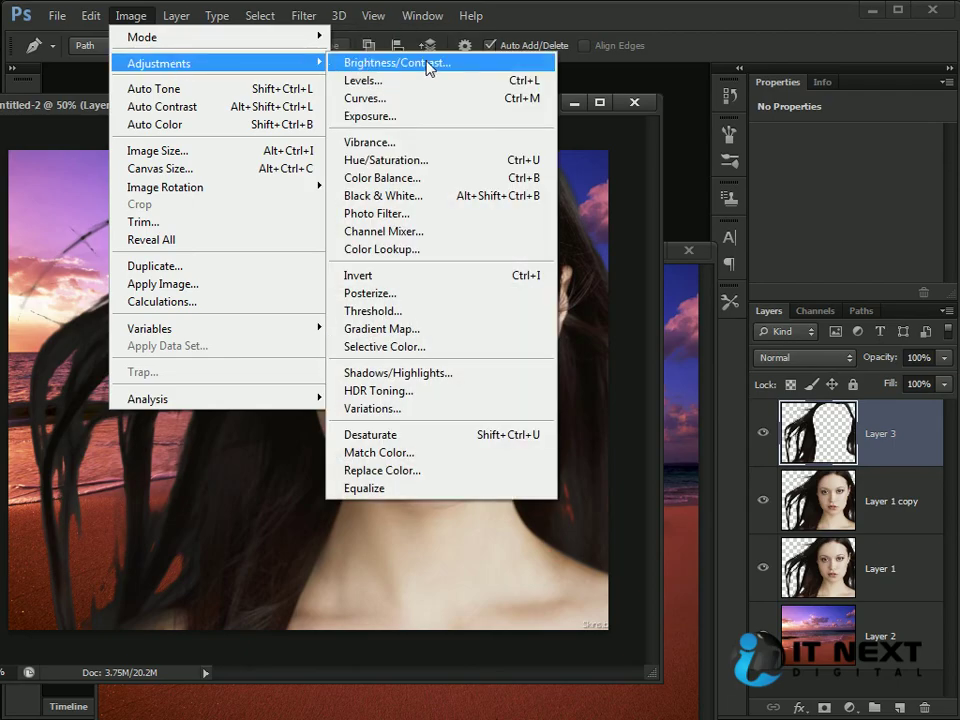
{"action": "left_click", "coordinate": [420, 63]}
{"action": "left_click_drag", "start_coordinate": [420, 300], "coordinate": [617, 371]}
{"action": "left_click_drag", "start_coordinate": [527, 467], "coordinate": [645, 488]}
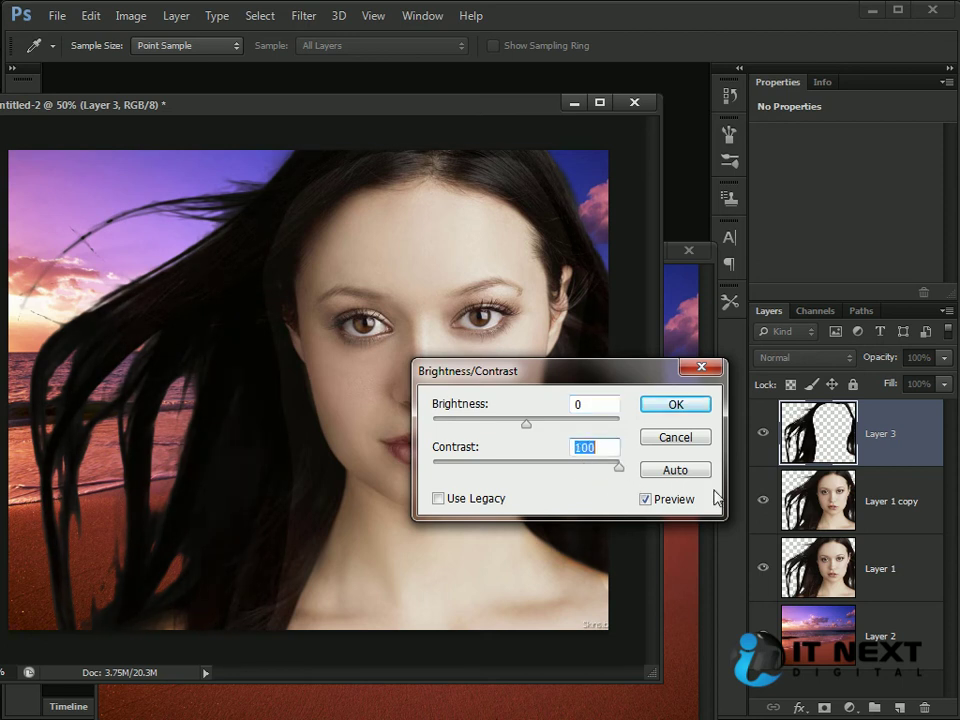
{"action": "mouse_move", "coordinate": [525, 422]}
{"action": "left_mouse_down"}
{"action": "mouse_move", "coordinate": [470, 424]}
{"action": "mouse_move", "coordinate": [552, 425]}
{"action": "mouse_move", "coordinate": [497, 424]}
{"action": "mouse_move", "coordinate": [550, 430]}
{"action": "mouse_move", "coordinate": [528, 436]}
{"action": "left_mouse_up"}
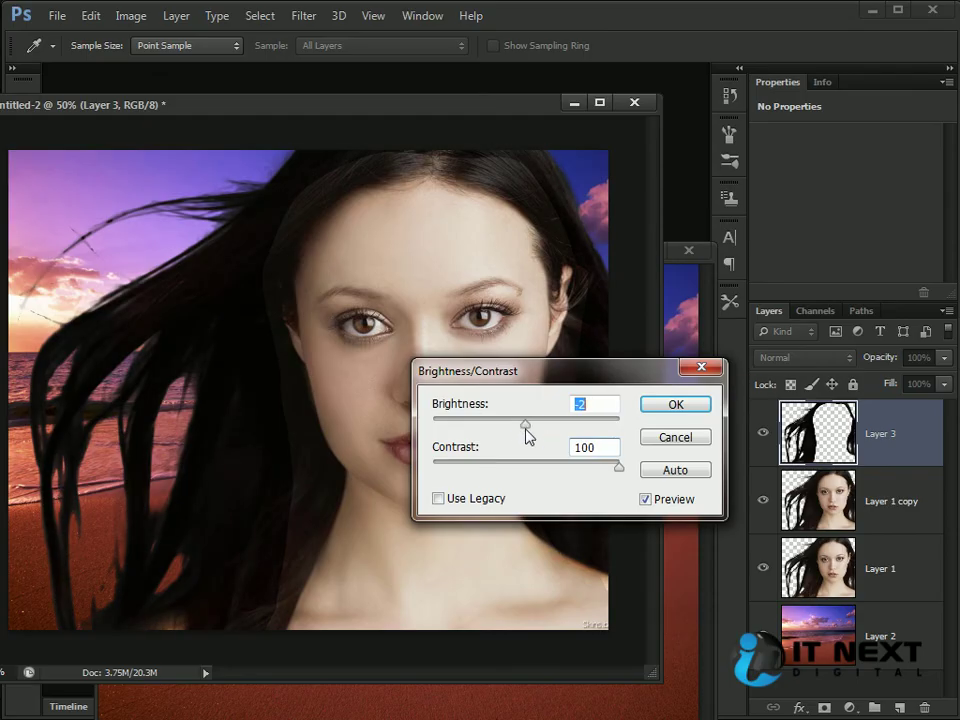
{"action": "left_click", "coordinate": [660, 405]}
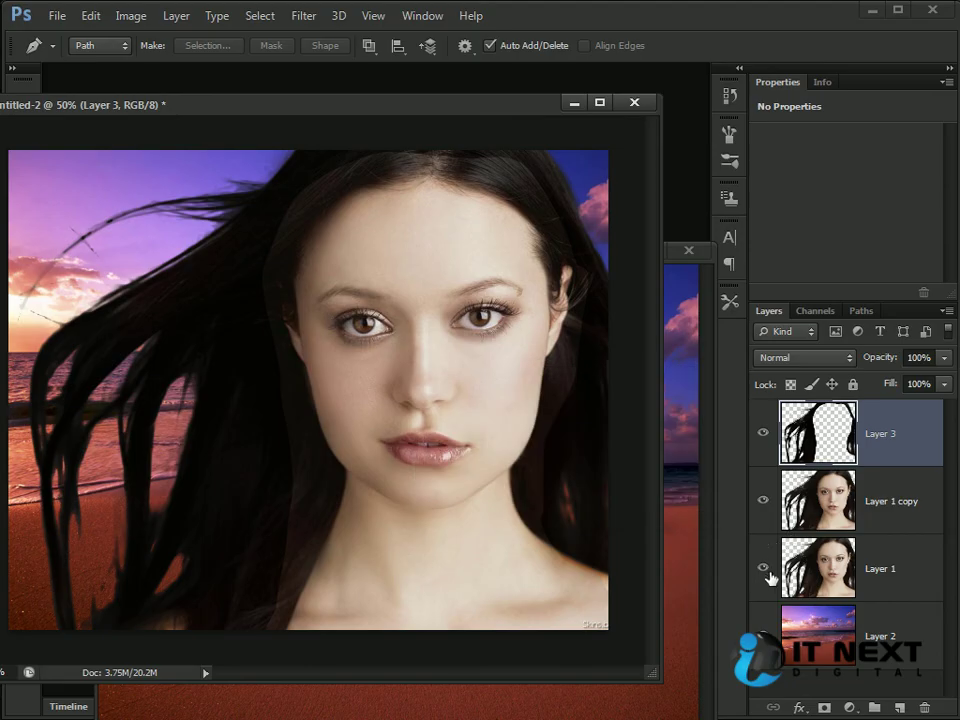
- Add a black layer mask to Layer 3 and set the Brush tool's mode to Normal
{"action": "left_click", "coordinate": [763, 501]}
{"action": "left_click", "coordinate": [763, 501]}
{"action": "left_click", "coordinate": [826, 710], "text": "alt"}
{"action": "key", "text": "b"}
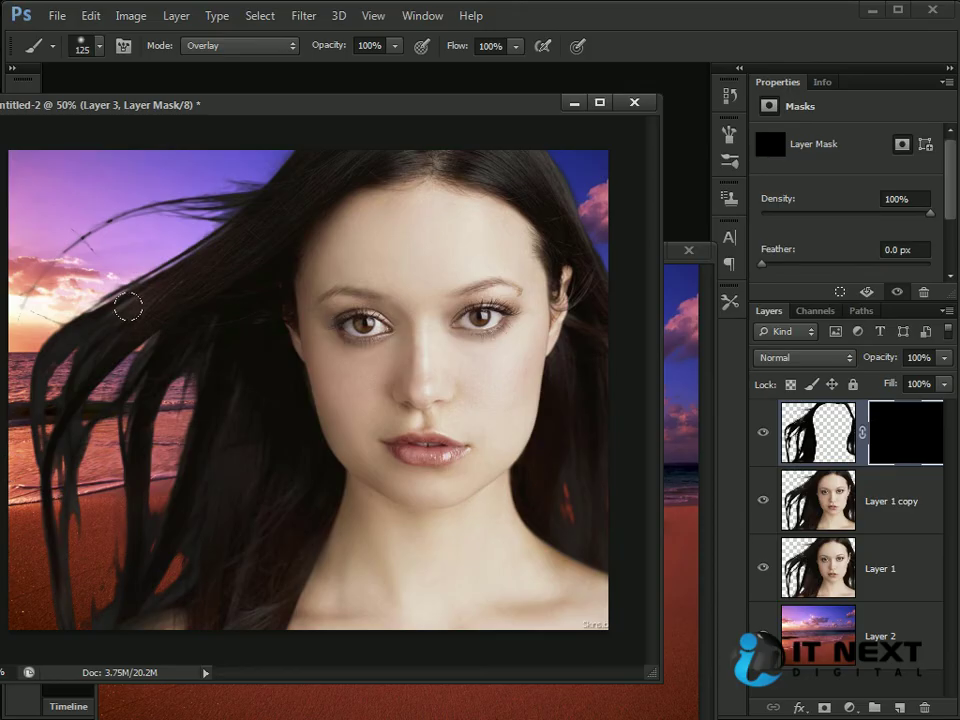
{"action": "left_click_drag", "start_coordinate": [352, 126], "coordinate": [339, 118]}
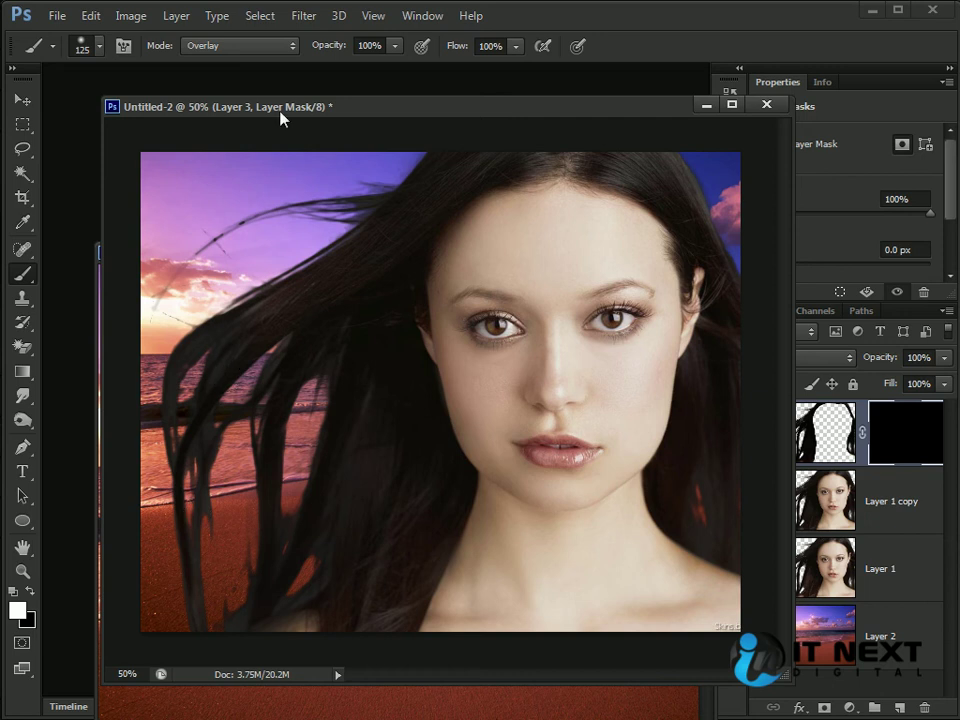
{"action": "left_click", "coordinate": [257, 45]}
{"action": "left_click", "coordinate": [210, 63]}
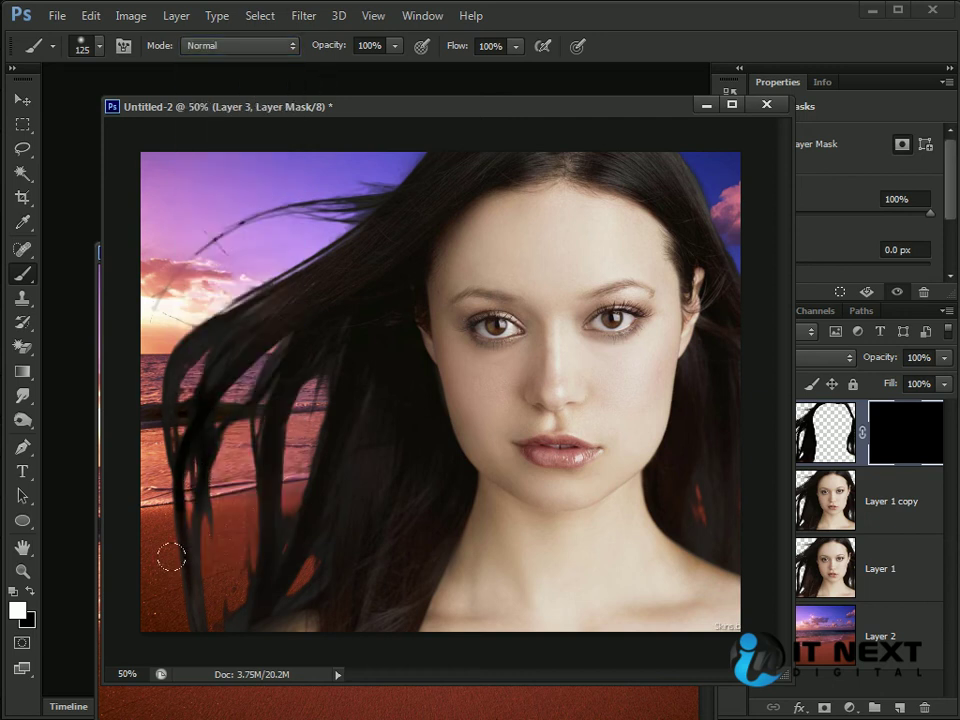
- Paint white on Layer 3's mask over the flowing hair and the hair beyond the far cheek, enlarging the brush to 200
{"action": "mouse_move", "coordinate": [168, 652]}
{"action": "left_mouse_down"}
{"action": "mouse_move", "coordinate": [190, 388]}
{"action": "mouse_move", "coordinate": [174, 371]}
{"action": "mouse_move", "coordinate": [188, 334]}
{"action": "mouse_move", "coordinate": [256, 295]}
{"action": "mouse_move", "coordinate": [218, 337]}
{"action": "mouse_move", "coordinate": [312, 256]}
{"action": "left_mouse_up"}
{"action": "mouse_move", "coordinate": [191, 456]}
{"action": "left_mouse_down"}
{"action": "mouse_move", "coordinate": [257, 516]}
{"action": "mouse_move", "coordinate": [206, 596]}
{"action": "mouse_move", "coordinate": [300, 594]}
{"action": "mouse_move", "coordinate": [270, 587]}
{"action": "mouse_move", "coordinate": [349, 396]}
{"action": "mouse_move", "coordinate": [315, 499]}
{"action": "mouse_move", "coordinate": [270, 528]}
{"action": "mouse_move", "coordinate": [172, 228]}
{"action": "mouse_move", "coordinate": [250, 160]}
{"action": "mouse_move", "coordinate": [130, 348]}
{"action": "mouse_move", "coordinate": [113, 285]}
{"action": "mouse_move", "coordinate": [240, 636]}
{"action": "mouse_move", "coordinate": [343, 602]}
{"action": "mouse_move", "coordinate": [374, 564]}
{"action": "left_mouse_up"}
{"action": "key", "text": "bracketright"}
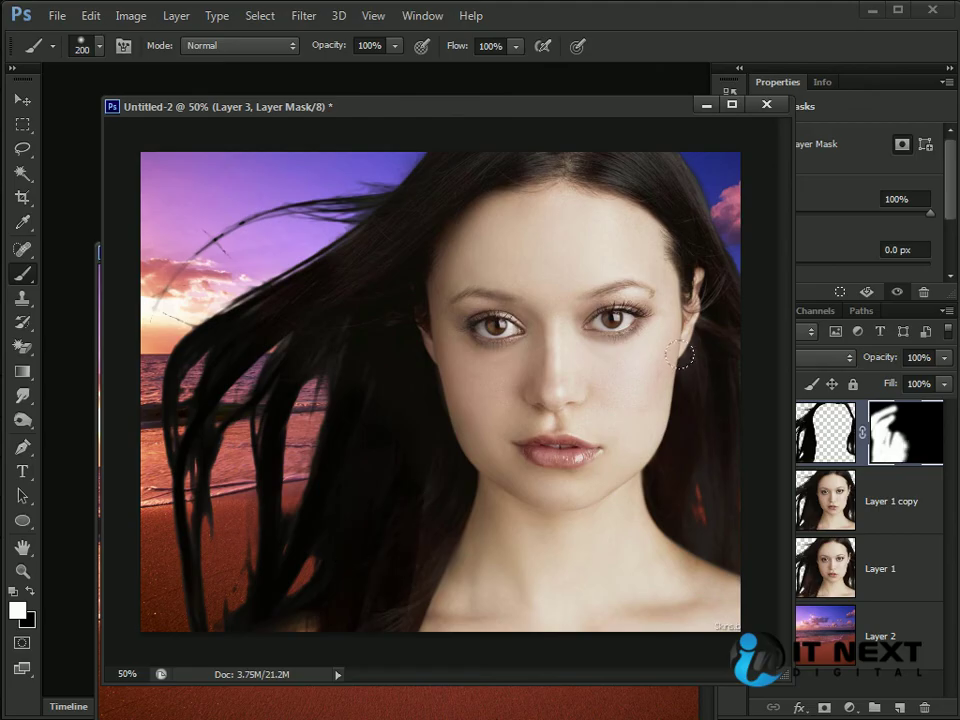
{"action": "key", "text": "x"}
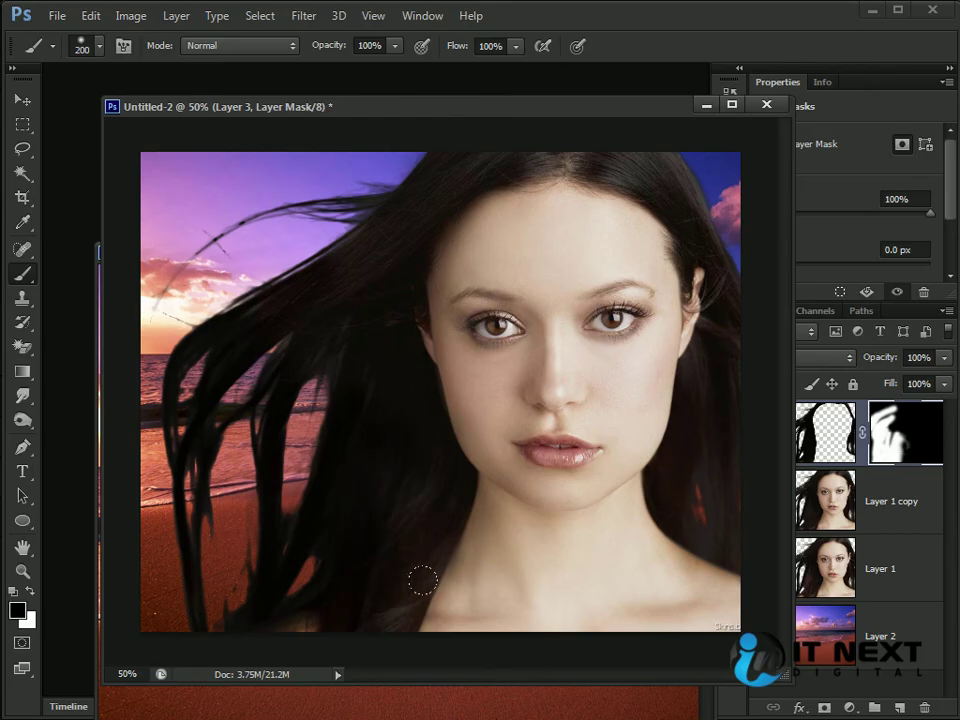
{"action": "key", "text": "x"}
{"action": "mouse_move", "coordinate": [731, 401]}
{"action": "left_mouse_down"}
{"action": "mouse_move", "coordinate": [713, 481]}
{"action": "mouse_move", "coordinate": [675, 481]}
{"action": "left_mouse_up"}
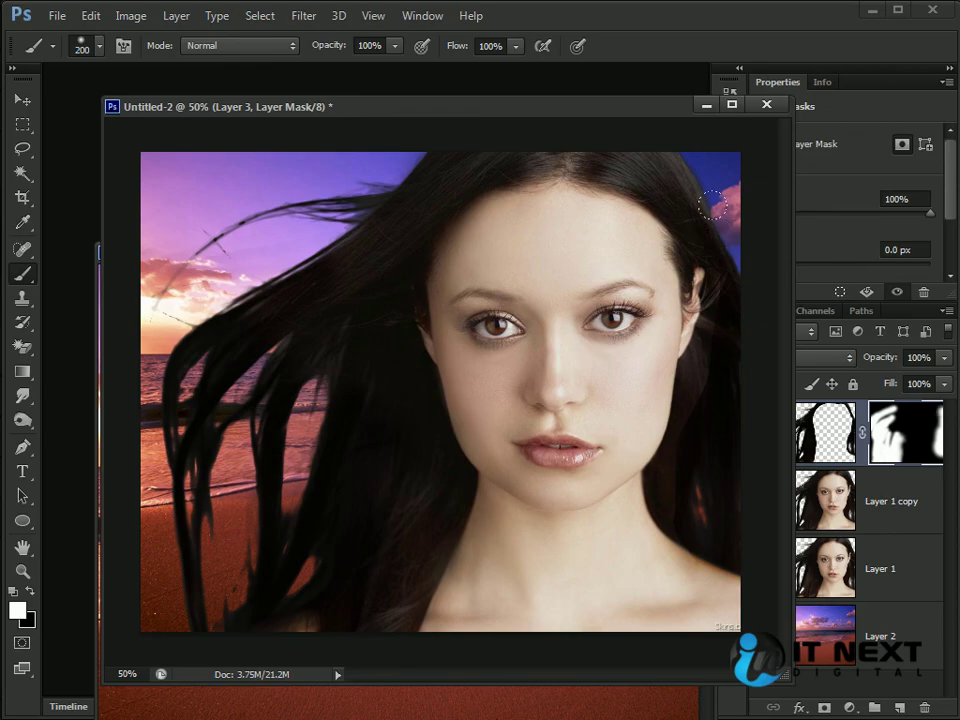
- Refine Layer 3's mask in the hair beside the far cheek and neck with a size 90 brush, alternating black and white
{"action": "key", "text": "x"}
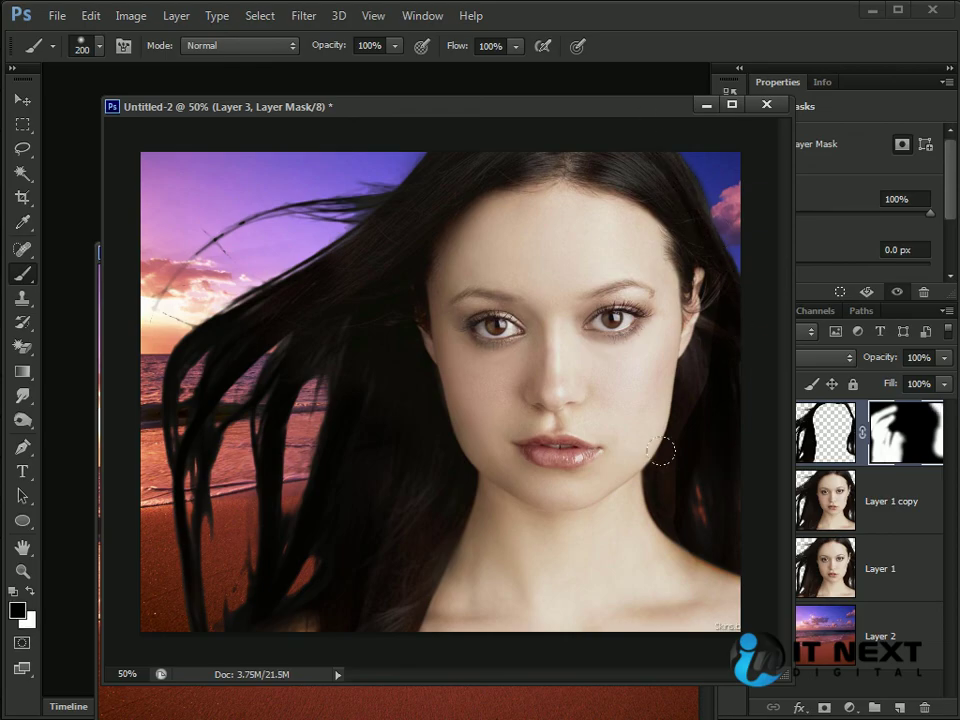
{"action": "key", "text": "bracketleft"}
{"action": "key", "text": "bracketleft"}
{"action": "key", "text": "bracketleft"}
{"action": "mouse_move", "coordinate": [700, 367]}
{"action": "left_mouse_down"}
{"action": "mouse_move", "coordinate": [700, 415]}
{"action": "mouse_move", "coordinate": [686, 395]}
{"action": "mouse_move", "coordinate": [678, 570]}
{"action": "mouse_move", "coordinate": [676, 520]}
{"action": "mouse_move", "coordinate": [699, 607]}
{"action": "mouse_move", "coordinate": [690, 541]}
{"action": "mouse_move", "coordinate": [705, 544]}
{"action": "mouse_move", "coordinate": [700, 435]}
{"action": "left_mouse_up"}
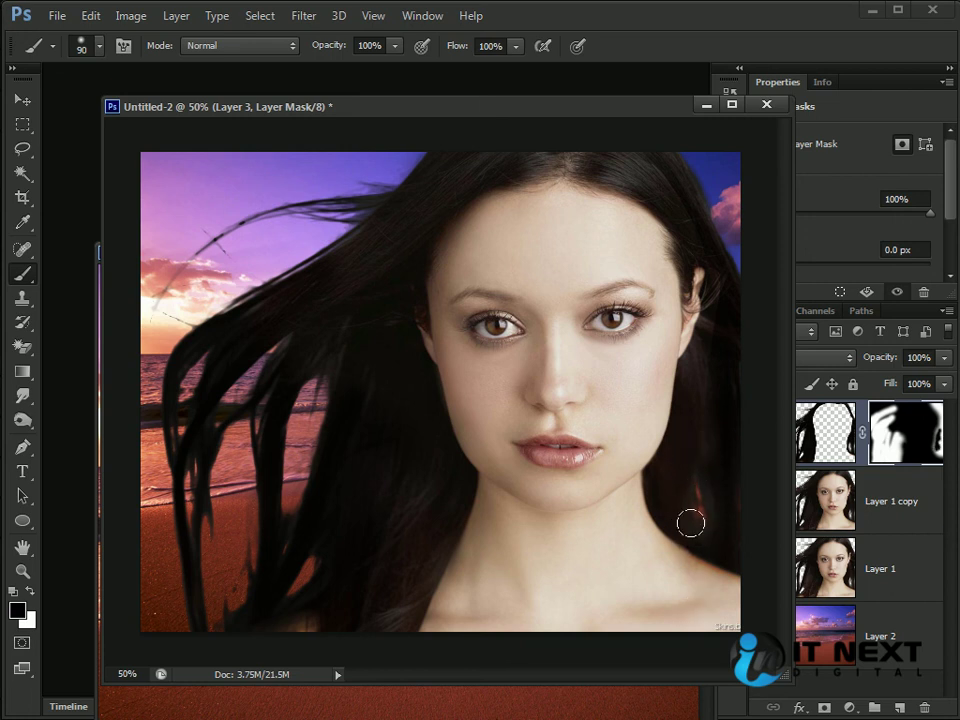
{"action": "key", "text": "x"}
{"action": "mouse_move", "coordinate": [697, 507]}
{"action": "left_mouse_down"}
{"action": "mouse_move", "coordinate": [754, 626]}
{"action": "mouse_move", "coordinate": [708, 443]}
{"action": "mouse_move", "coordinate": [738, 557]}
{"action": "mouse_move", "coordinate": [712, 385]}
{"action": "left_mouse_up"}
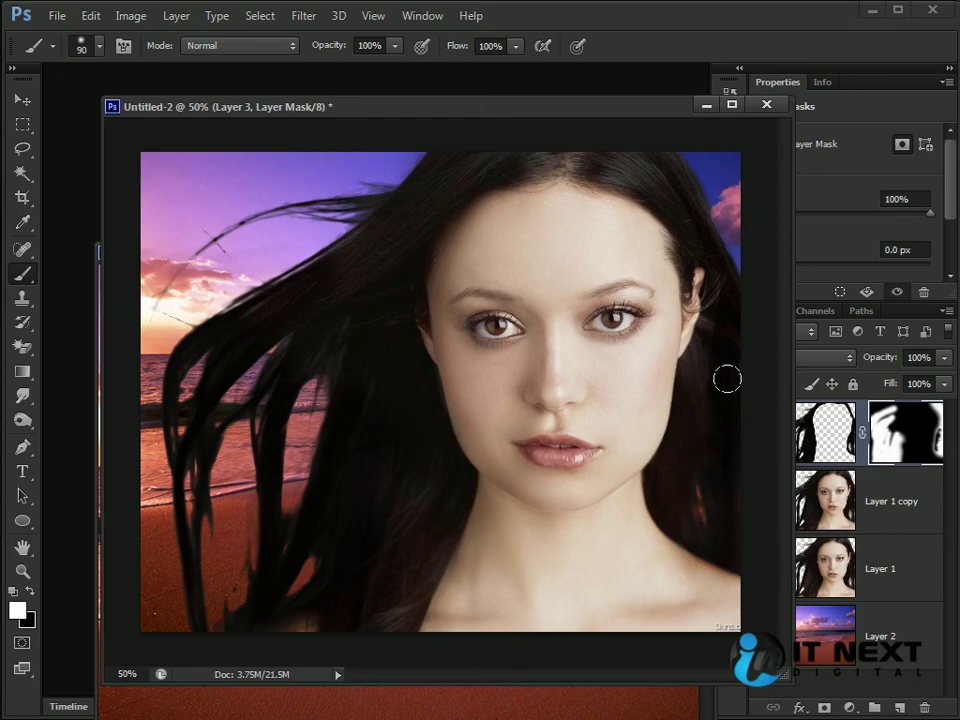
{"action": "key", "text": "x"}
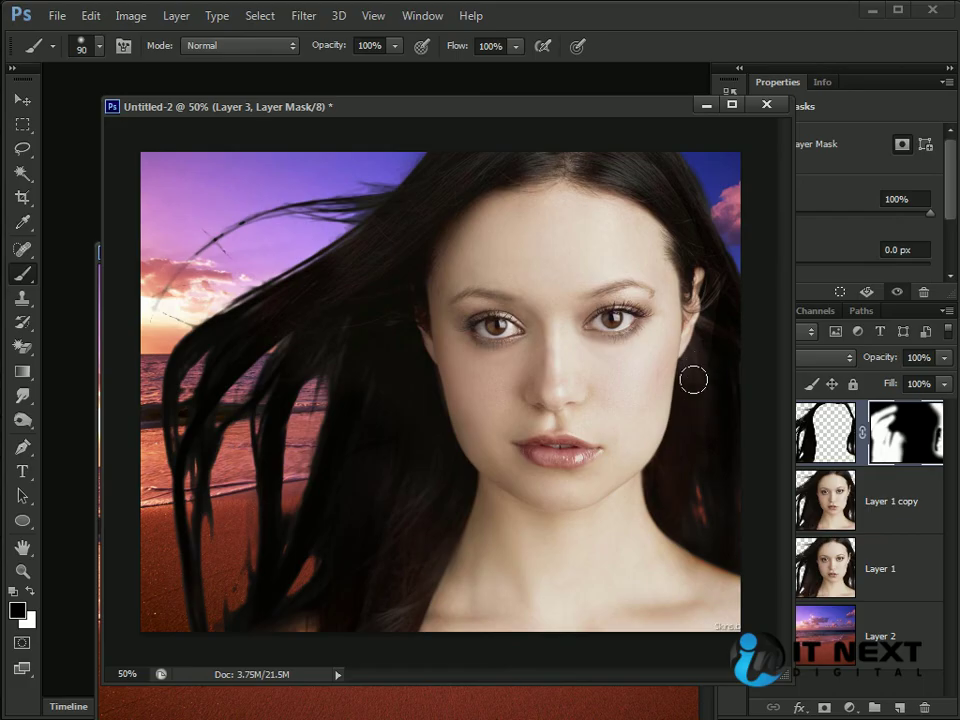
{"action": "key", "text": "x"}
{"action": "key", "text": "x"}
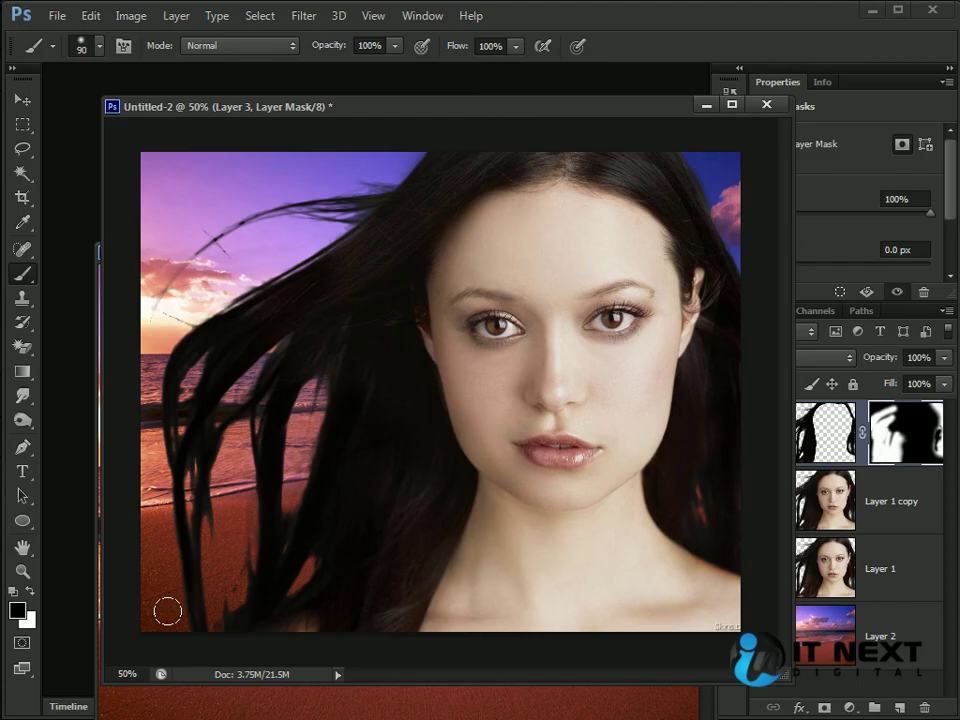
- Hide Layer 3 and Layer 1 copy
{"action": "left_click", "coordinate": [830, 500]}
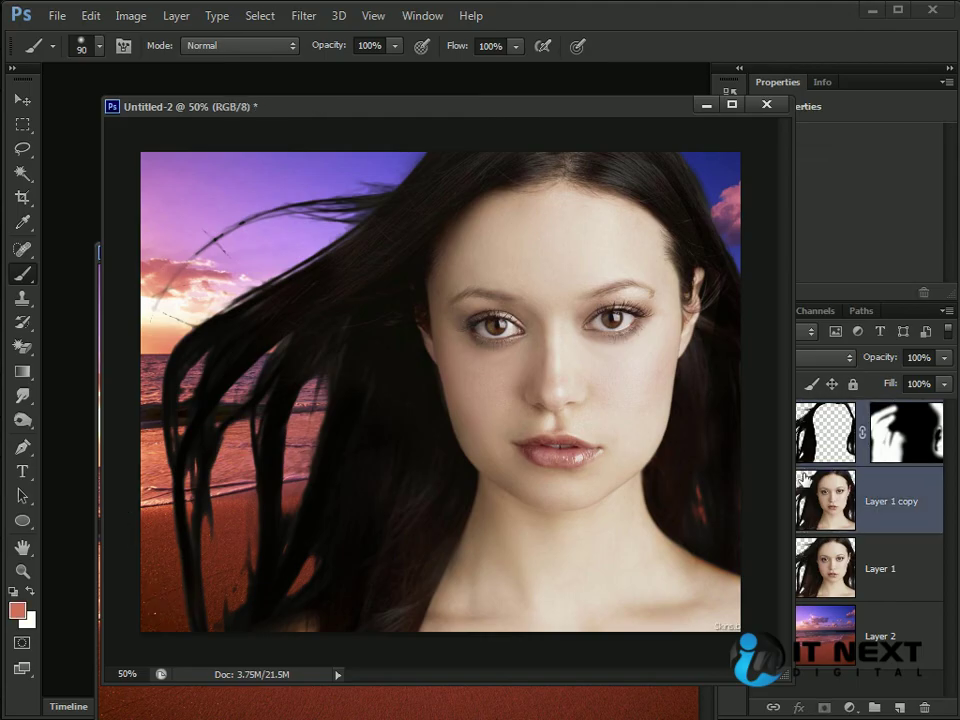
{"action": "left_click_drag", "start_coordinate": [640, 120], "coordinate": [568, 114]}
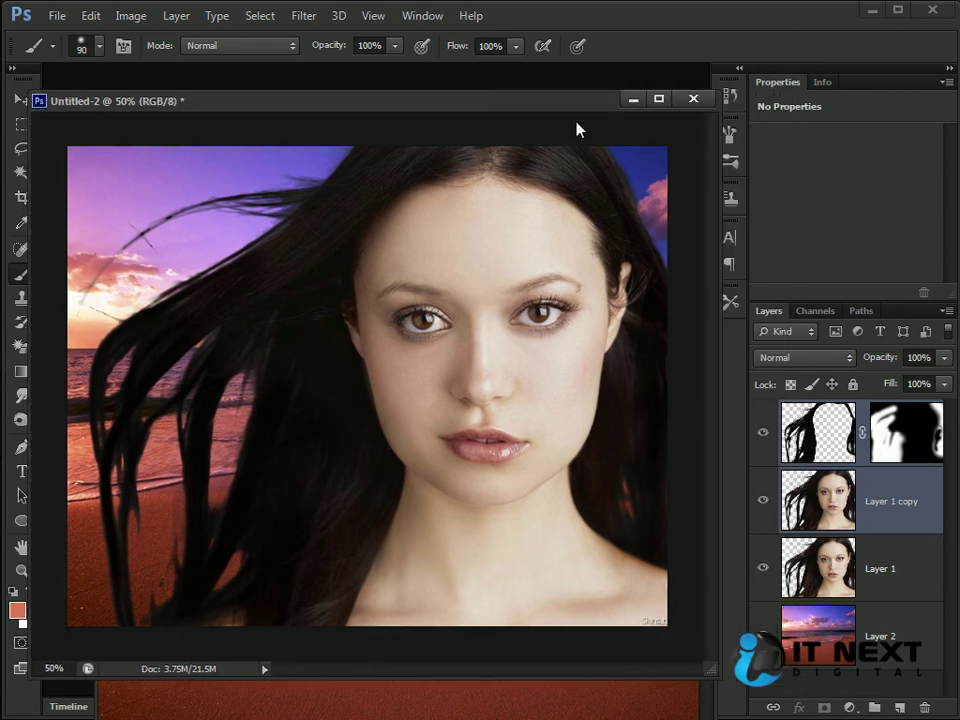
{"action": "left_click", "coordinate": [763, 432]}
{"action": "left_click", "coordinate": [763, 500]}
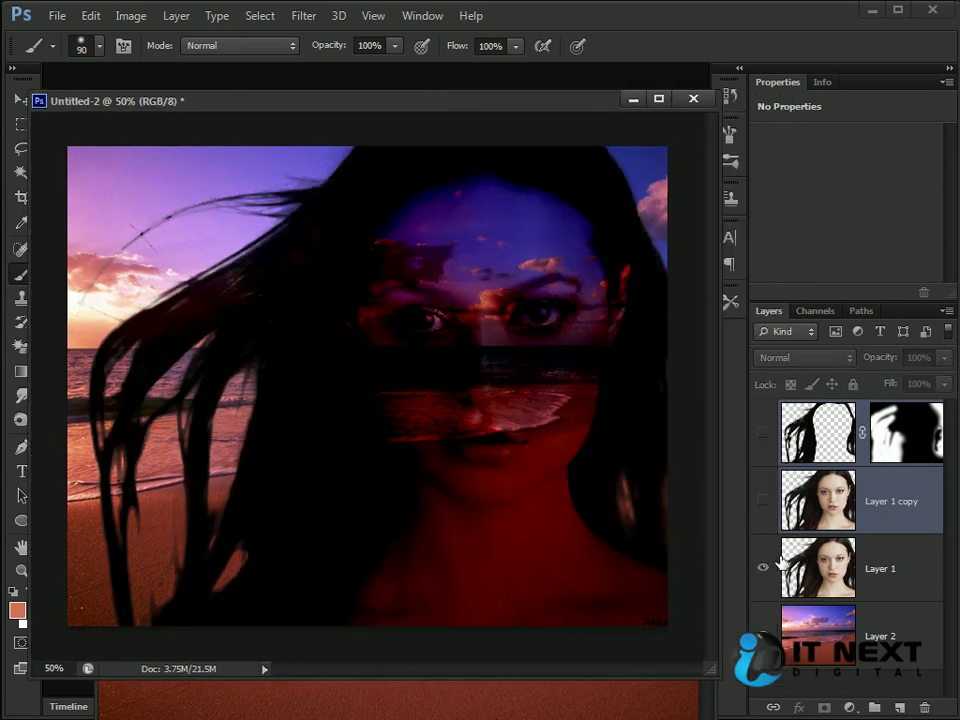
- Try the Dissolve blend mode on Layer 1 and set the layer to Normal
{"action": "left_click", "coordinate": [837, 575]}
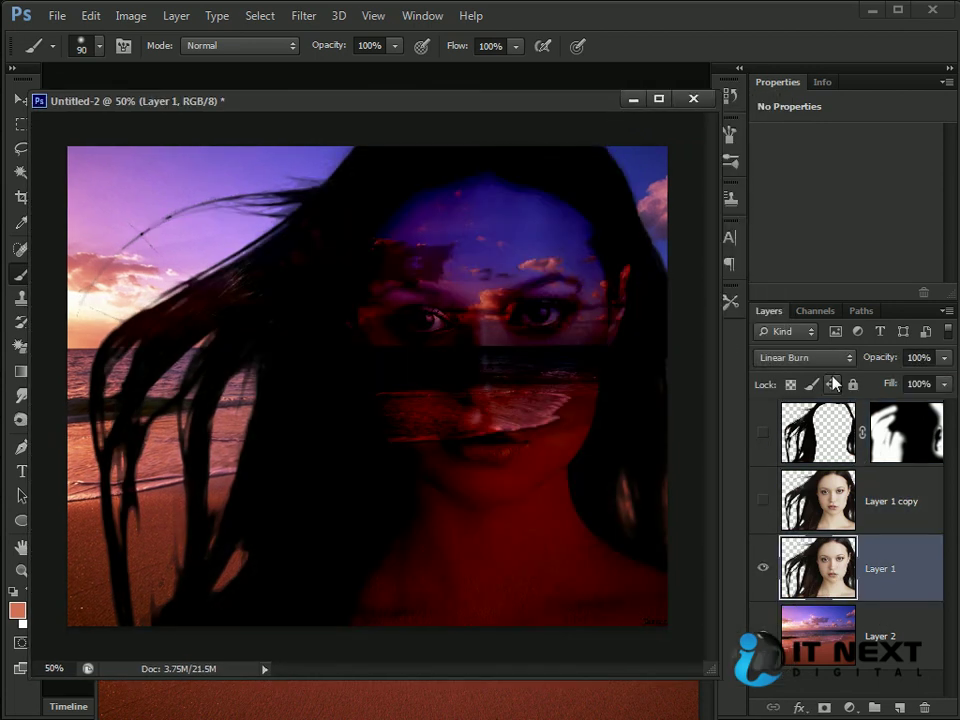
{"action": "left_click", "coordinate": [800, 358]}
{"action": "left_click", "coordinate": [766, 393]}
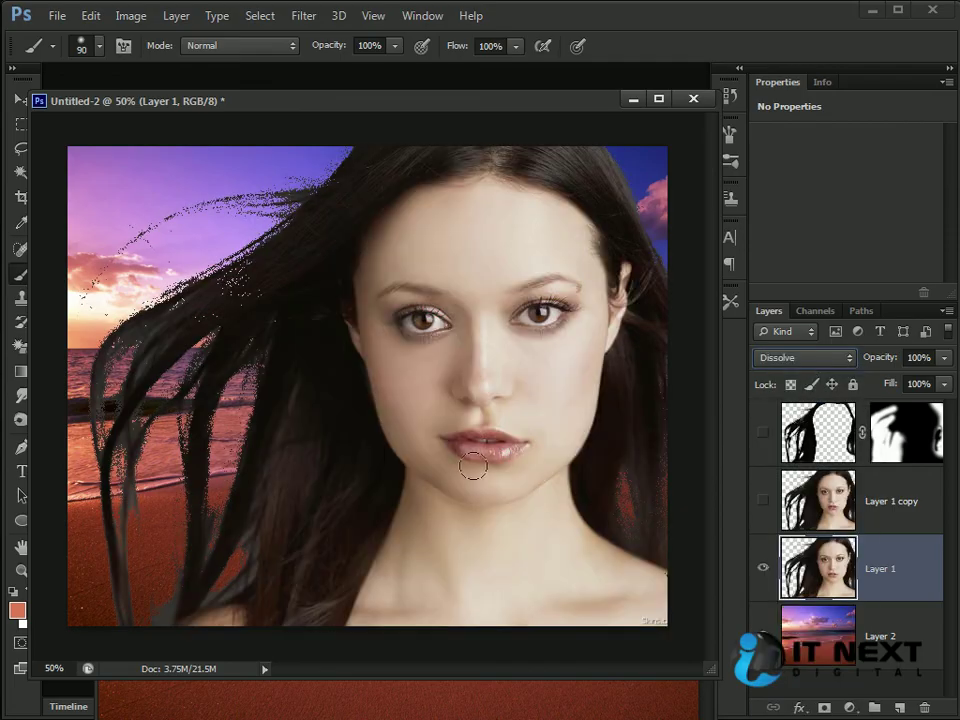
{"action": "left_click", "coordinate": [810, 358]}
{"action": "left_click", "coordinate": [790, 377]}
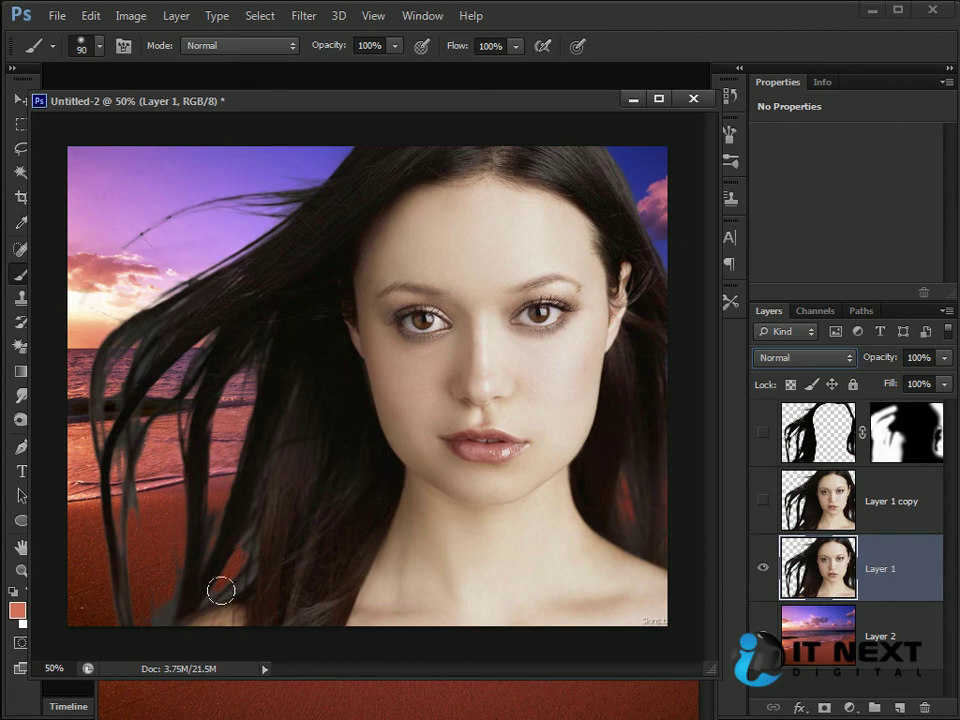
- Trace a closed Pen tool path around the windblown hair strands on Layer 1, from above the near shoulder to beyond the canvas edges
{"action": "left_click_drag", "start_coordinate": [249, 103], "coordinate": [279, 92]}
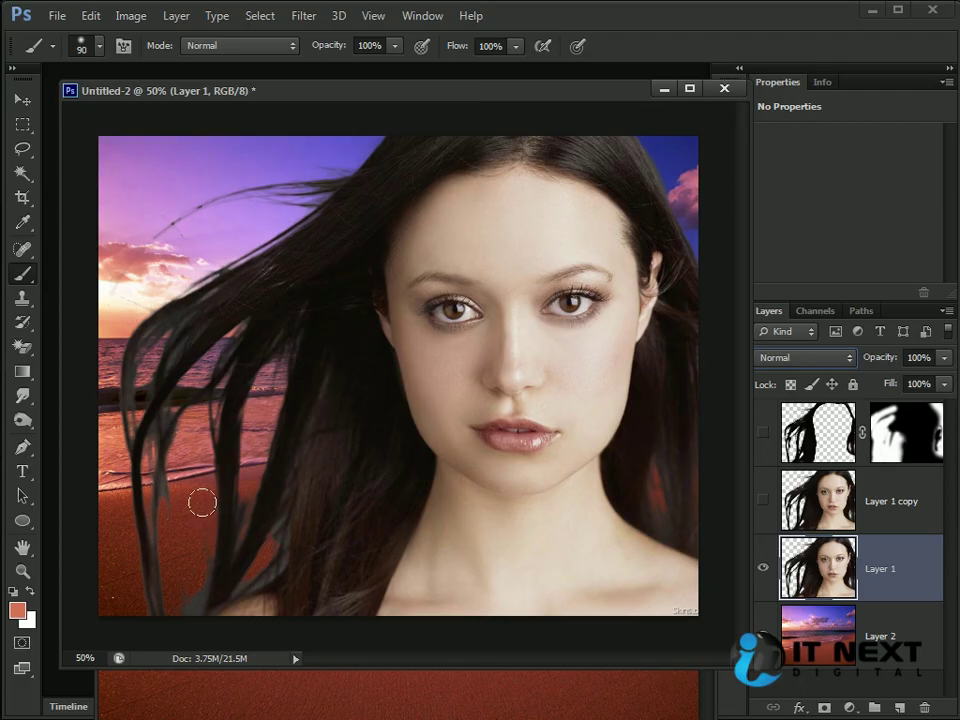
{"action": "left_click", "coordinate": [28, 221]}
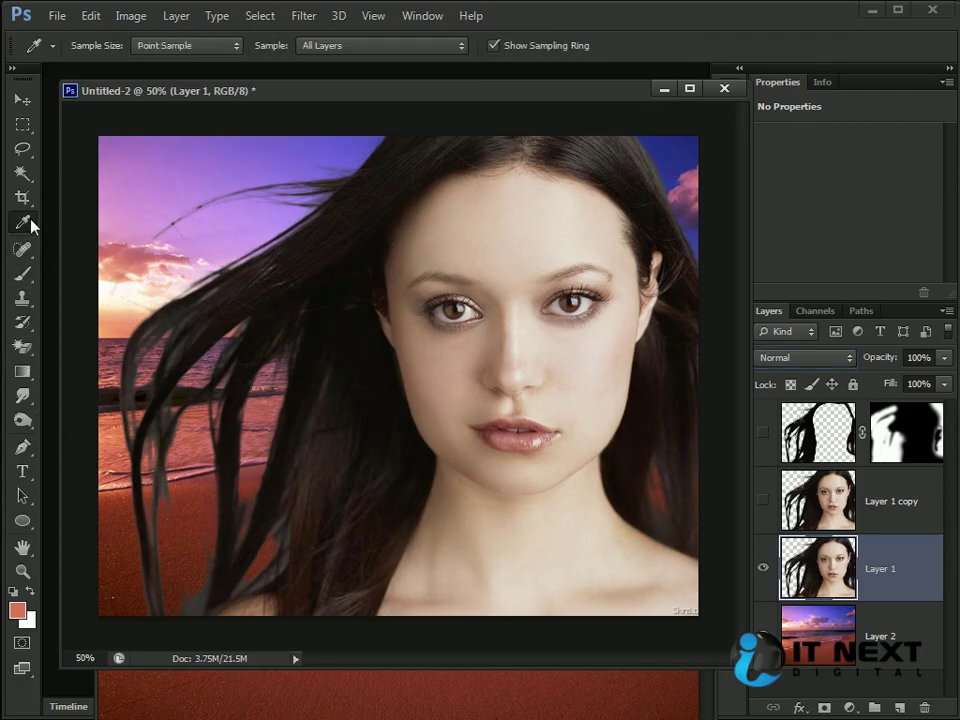
{"action": "left_click", "coordinate": [22, 447]}
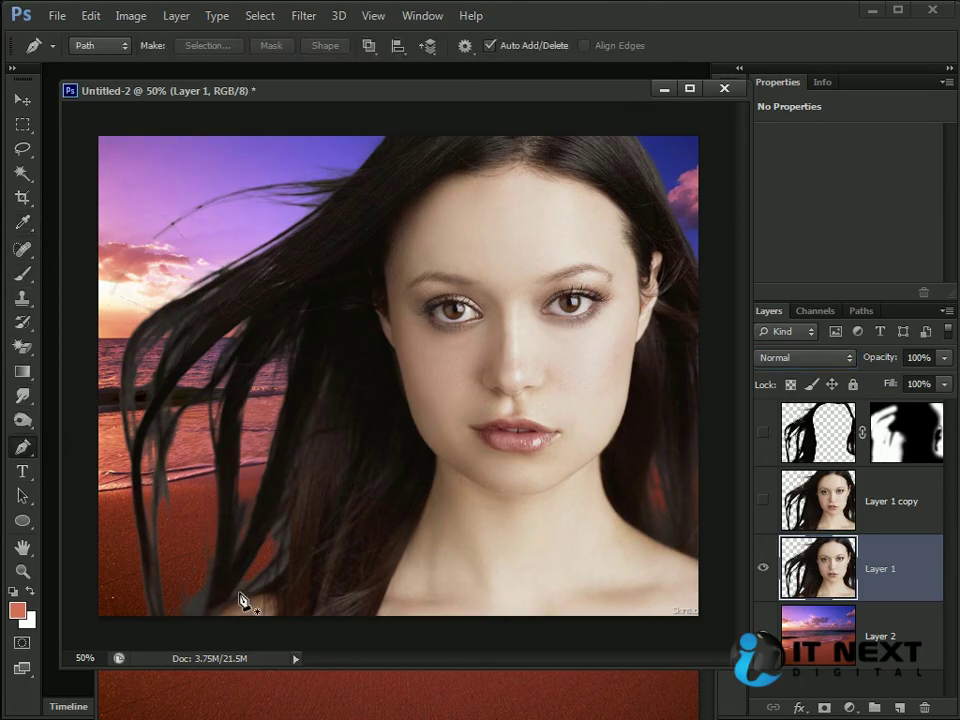
{"action": "left_click", "coordinate": [269, 571]}
{"action": "left_click", "coordinate": [293, 503]}
{"action": "left_click", "coordinate": [297, 465]}
{"action": "left_click", "coordinate": [303, 433]}
{"action": "left_click", "coordinate": [319, 367]}
{"action": "left_click_drag", "start_coordinate": [333, 296], "coordinate": [338, 266]}
{"action": "left_click", "coordinate": [333, 259]}
{"action": "left_click", "coordinate": [361, 178]}
{"action": "left_click_drag", "start_coordinate": [382, 142], "coordinate": [394, 120]}
{"action": "left_click", "coordinate": [341, 131]}
{"action": "left_click", "coordinate": [202, 143]}
{"action": "left_click", "coordinate": [96, 218]}
{"action": "left_click", "coordinate": [82, 297]}
{"action": "left_click", "coordinate": [80, 468]}
{"action": "left_click", "coordinate": [84, 543]}
{"action": "left_click", "coordinate": [117, 597]}
{"action": "left_click_drag", "start_coordinate": [151, 622], "coordinate": [184, 636]}
{"action": "left_click", "coordinate": [215, 604]}
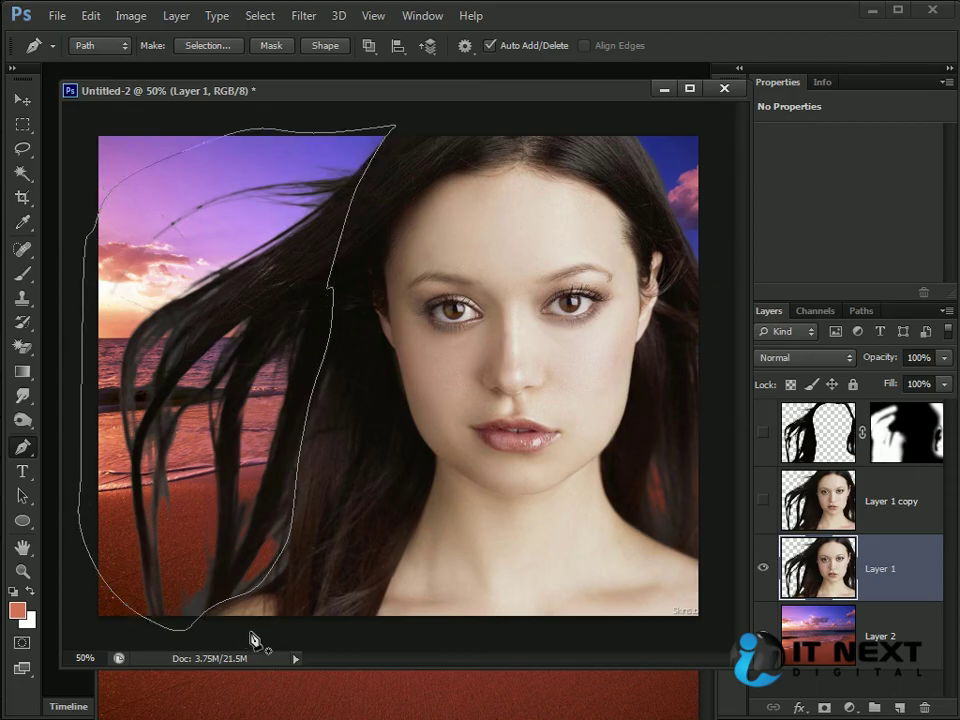
- Turn the path around the windblown hair into a selection and open Refine Edge on it with the Overlay view
{"action": "key", "text": "ctrl+Return"}
{"action": "key", "text": "alt+ctrl+r"}
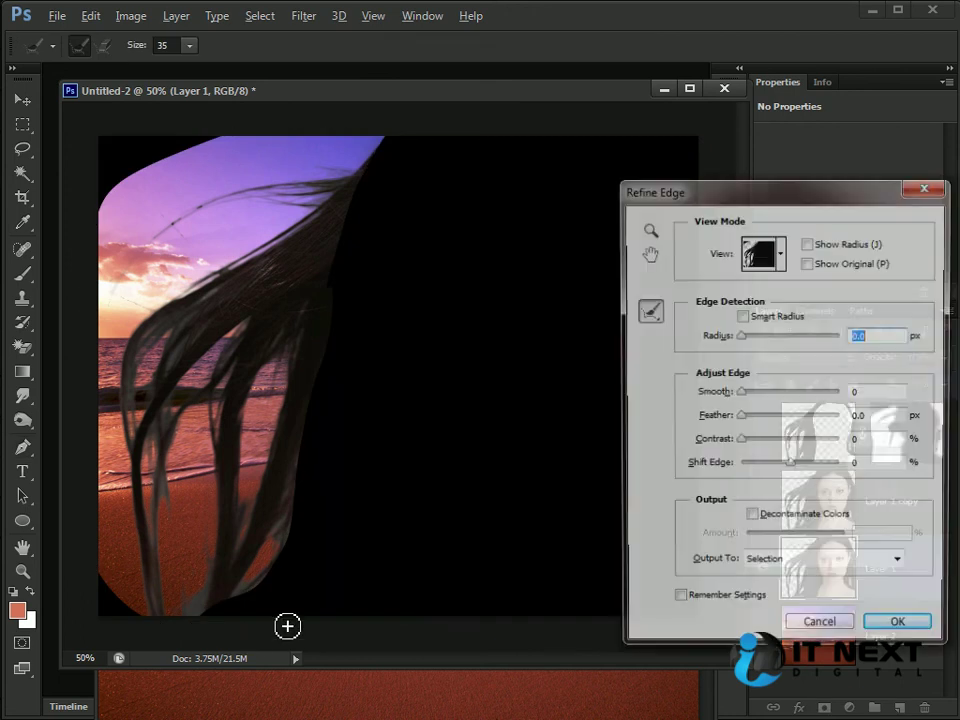
{"action": "left_click_drag", "start_coordinate": [810, 203], "coordinate": [959, 215]}
{"action": "left_click", "coordinate": [913, 263]}
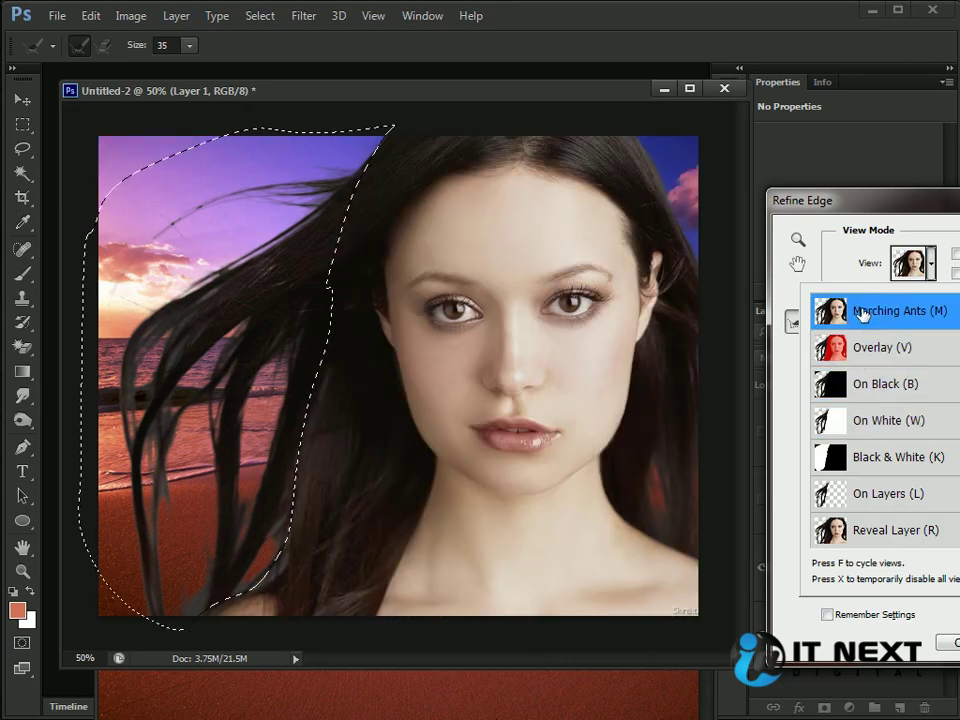
{"action": "left_click", "coordinate": [892, 352]}
- Refine the hair selection with a mid-range Radius, raised Smooth, Feather and Contrast, and a slightly negative Shift Edge, and apply it
{"action": "left_click_drag", "start_coordinate": [891, 347], "coordinate": [942, 350]}
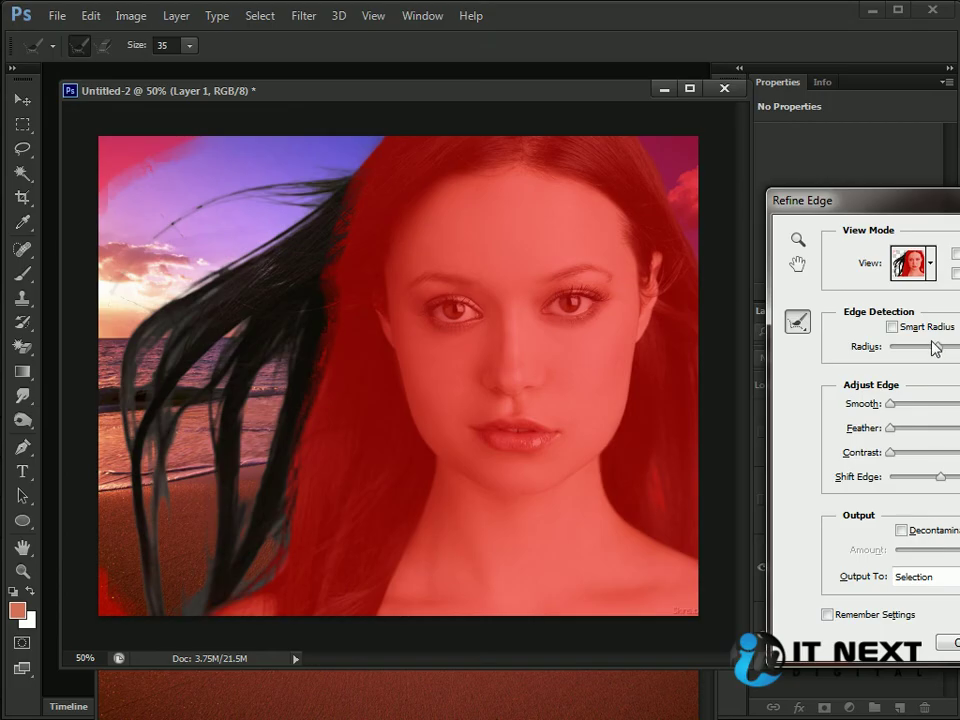
{"action": "left_click_drag", "start_coordinate": [890, 403], "coordinate": [953, 404]}
{"action": "left_click_drag", "start_coordinate": [890, 453], "coordinate": [929, 484]}
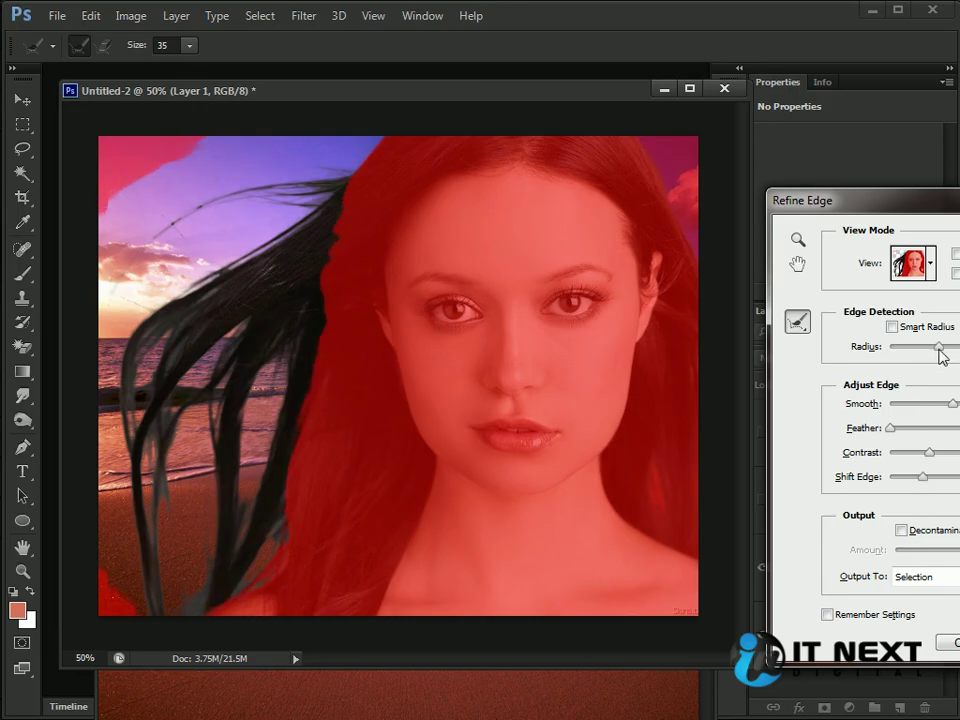
{"action": "left_click_drag", "start_coordinate": [895, 437], "coordinate": [930, 437]}
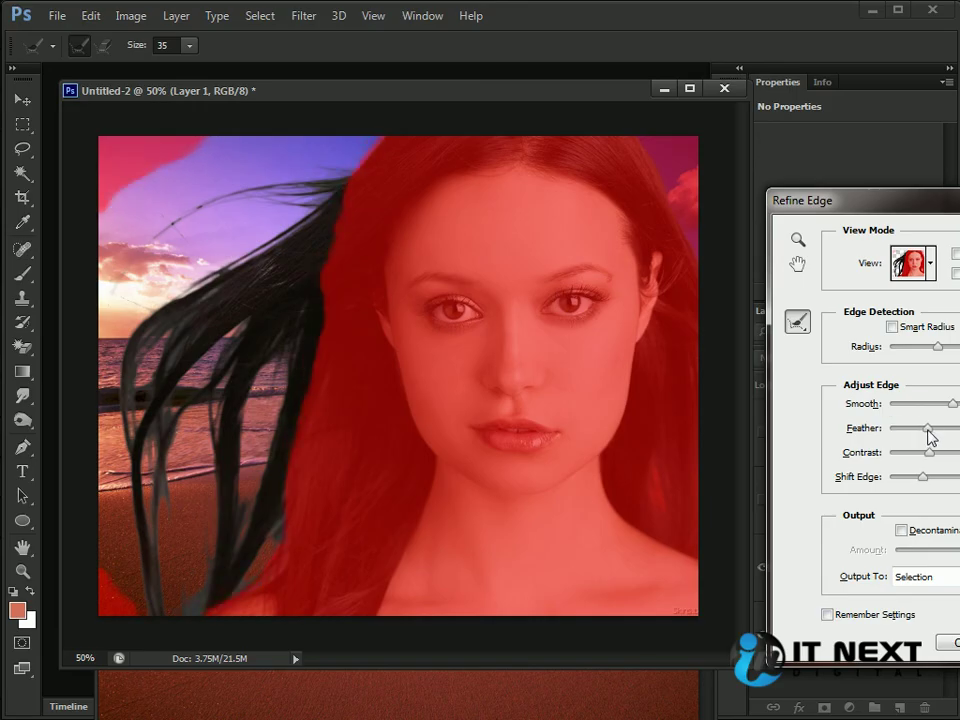
{"action": "key", "text": "Return"}
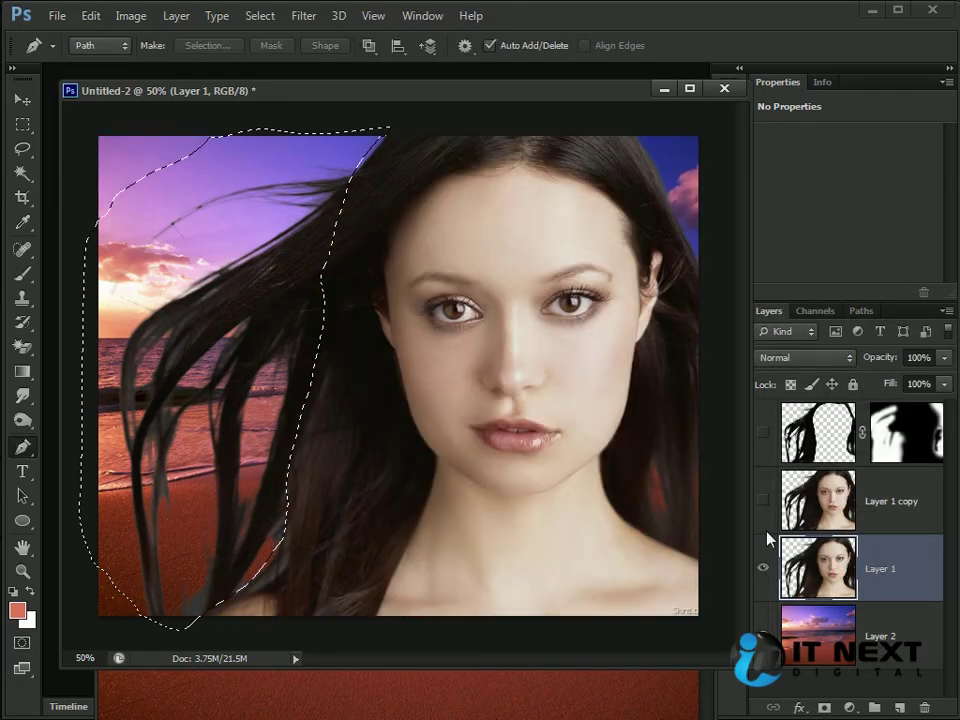
- Delete the selected windblown hair strands from Layer 1 and clear the selection
{"action": "key", "text": "ctrl+d"}
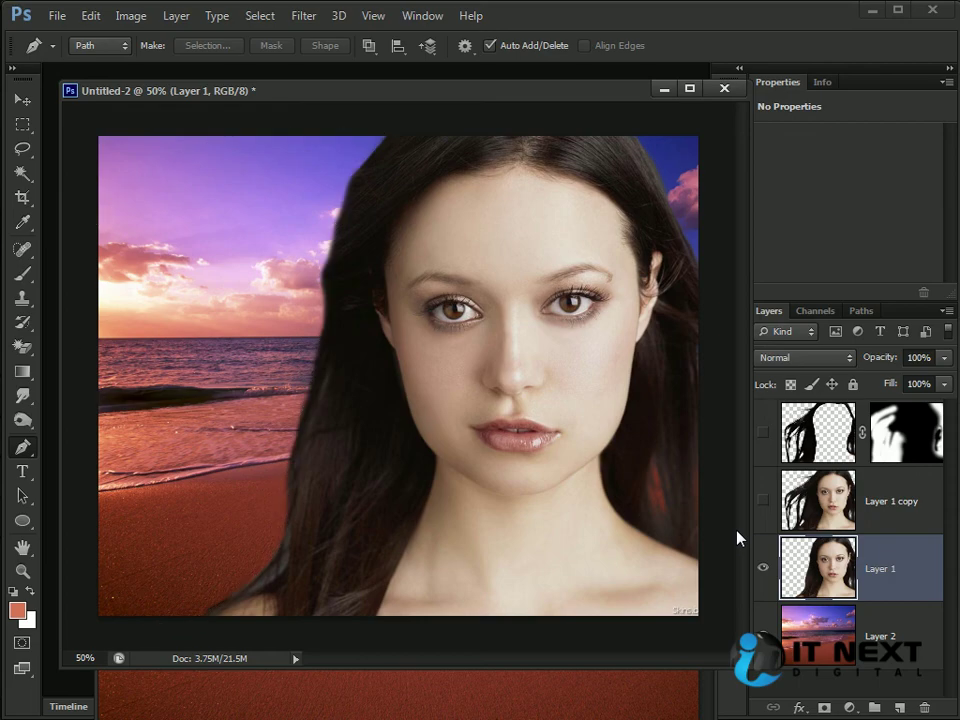